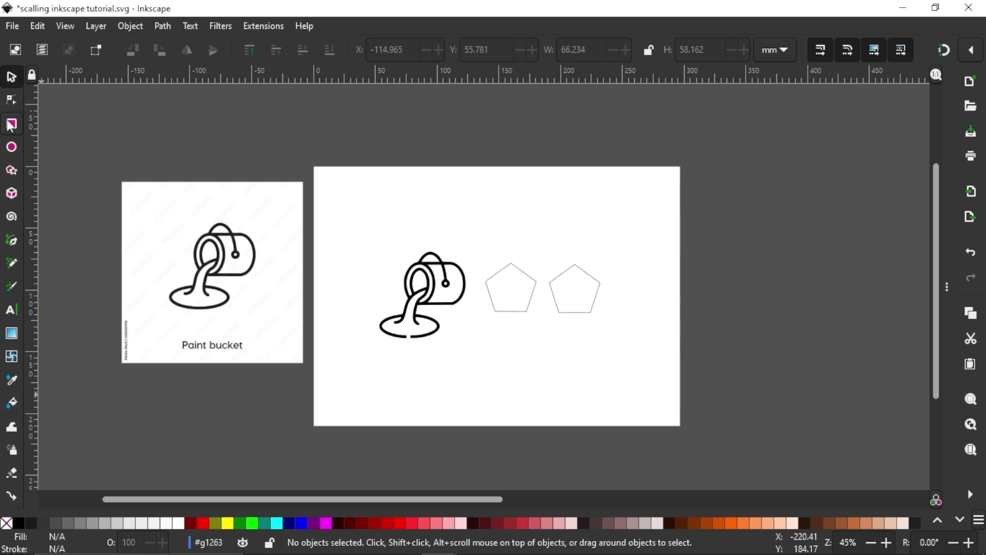
# - Try filling the rightmost pentagon with a very dark red and moving it, and undo both changes
pyautogui.click(583, 315)
pyautogui.keyDown('ctrl'); pyautogui.scroll(2, 576, 287); pyautogui.keyUp('ctrl')
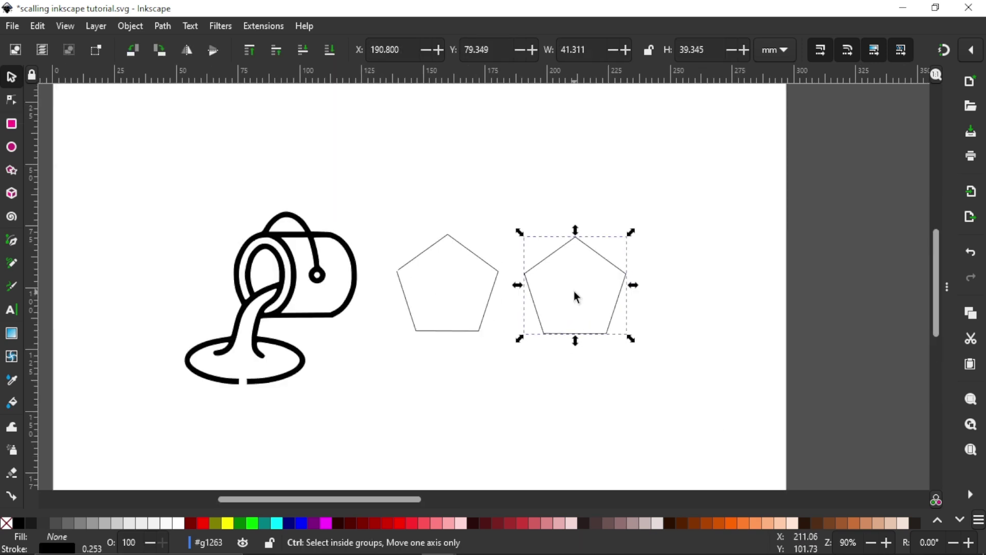
pyautogui.click(468, 519)
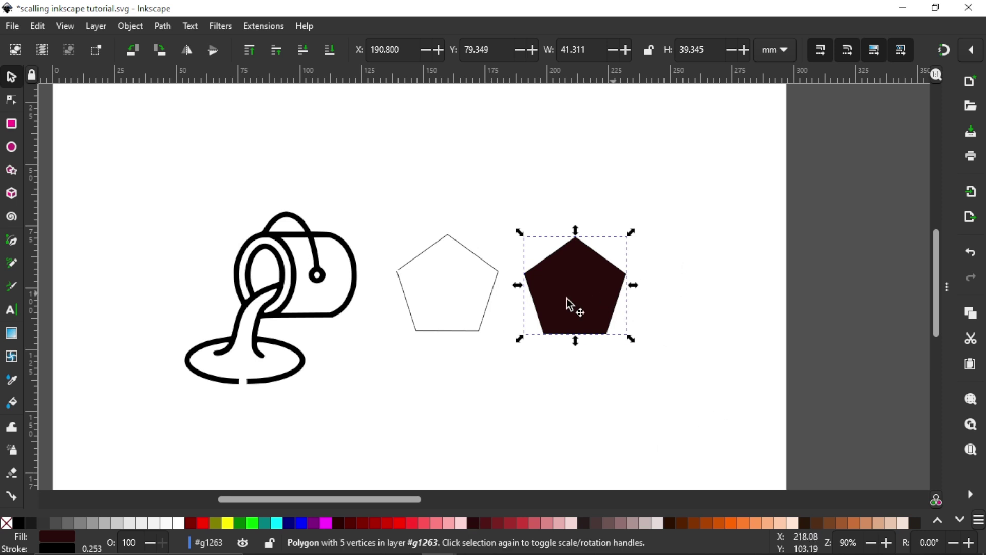
pyautogui.moveTo(566, 298); pyautogui.dragTo(600, 293)
pyautogui.hotkey('ctrl', 'z')
pyautogui.hotkey('ctrl', 'z')
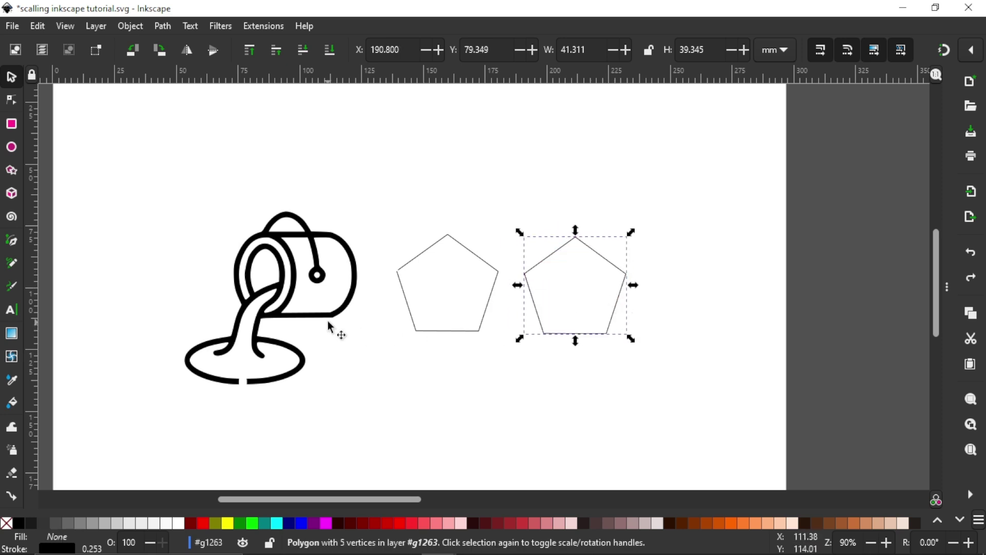
# - Activate the Paint Bucket tool, try other Fill by options such as Red, and set it back to Visible Colors
pyautogui.keyDown('ctrl'); pyautogui.scroll(-1, 377, 290); pyautogui.keyUp('ctrl')
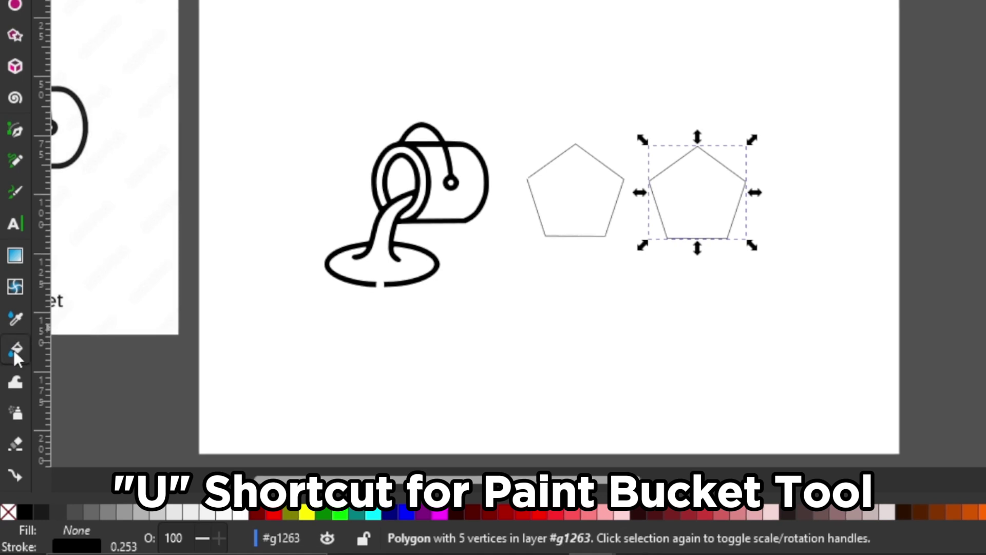
pyautogui.click(14, 349)
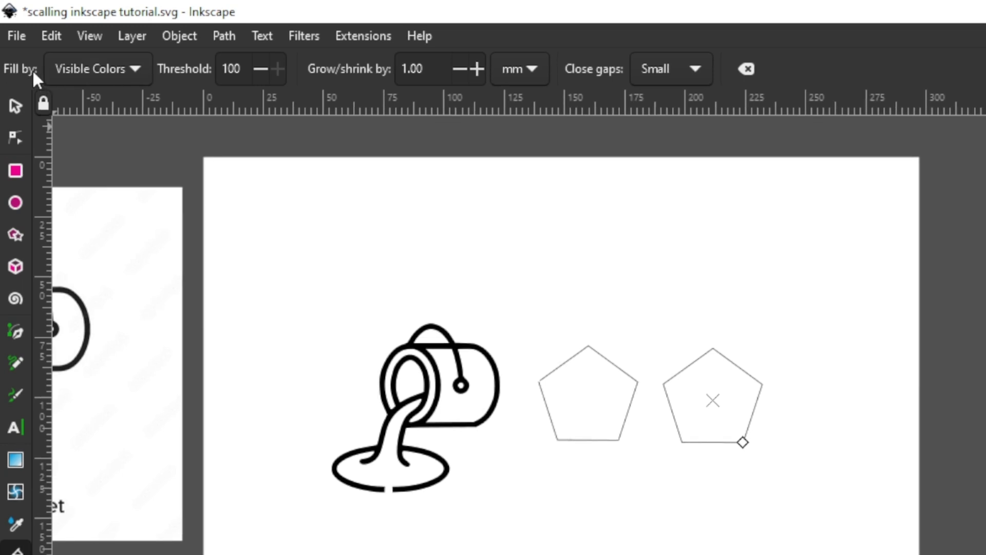
pyautogui.click(74, 66)
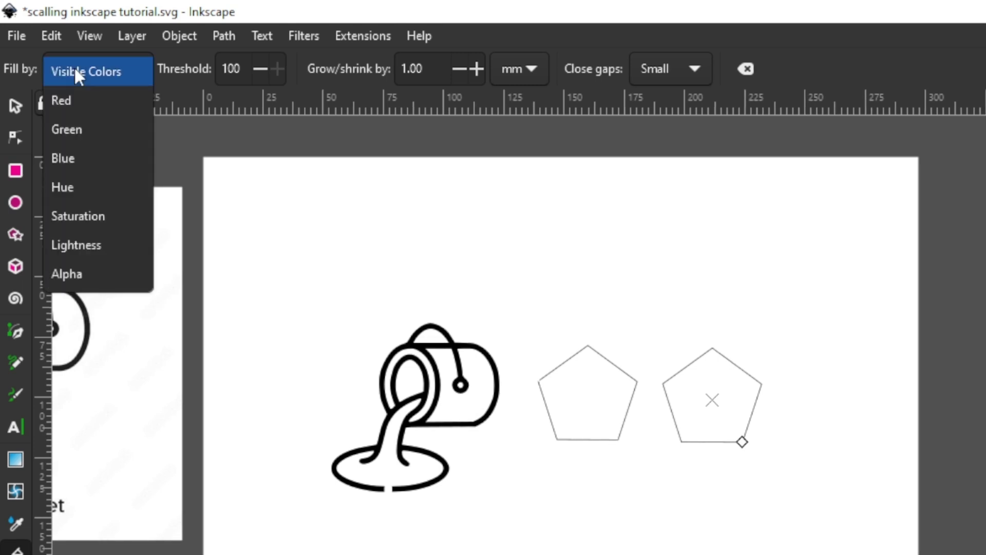
pyautogui.click(69, 97)
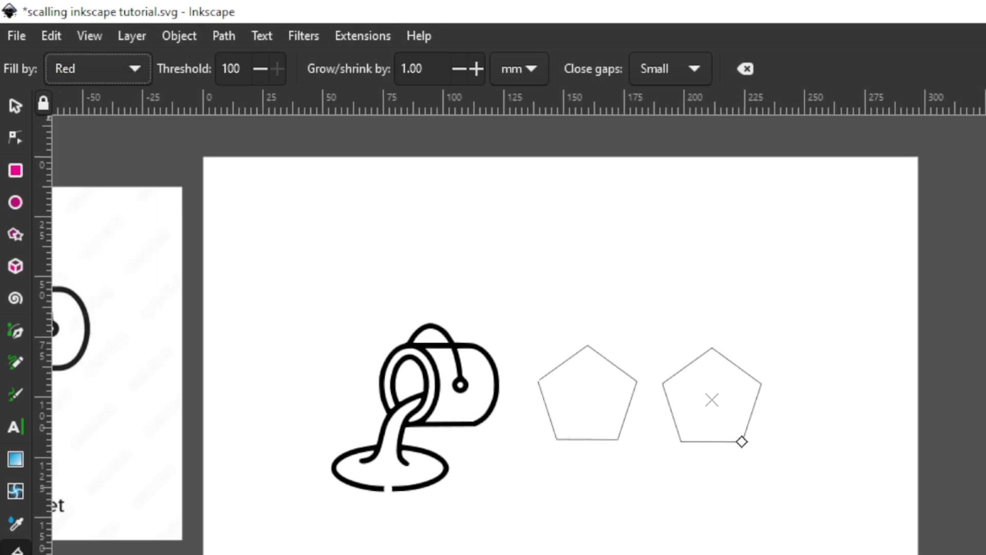
pyautogui.click(110, 66)
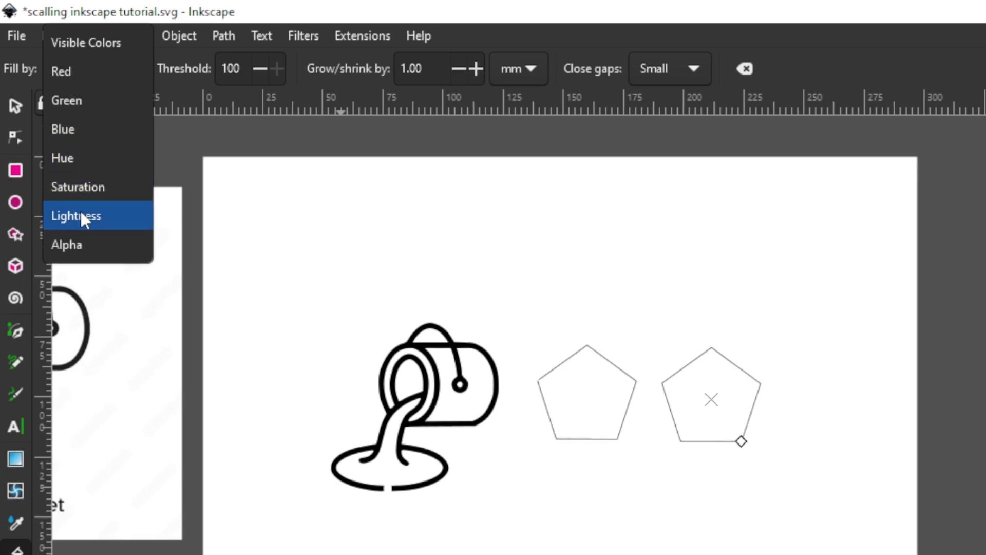
pyautogui.click(90, 256)
pyautogui.click(103, 67)
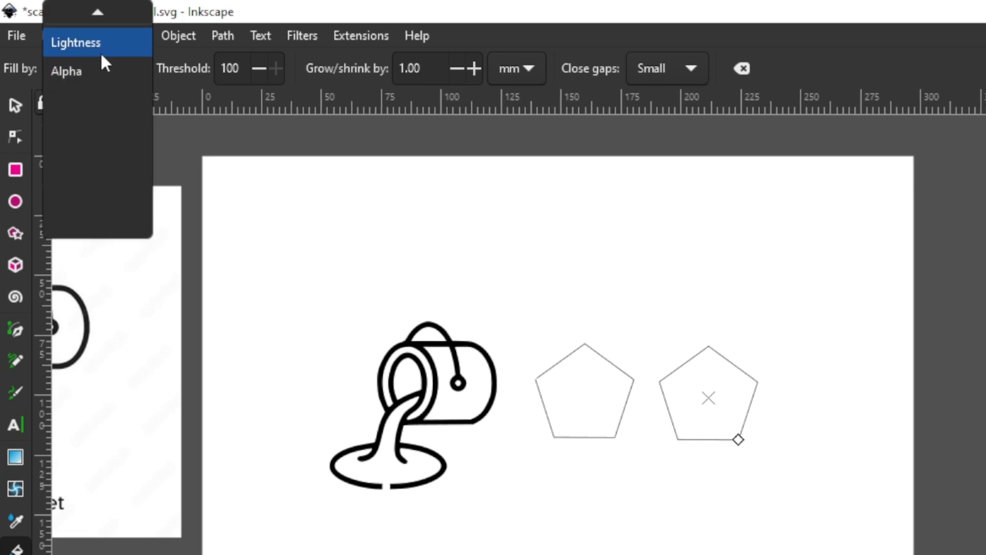
pyautogui.scroll(5, 101, 51)
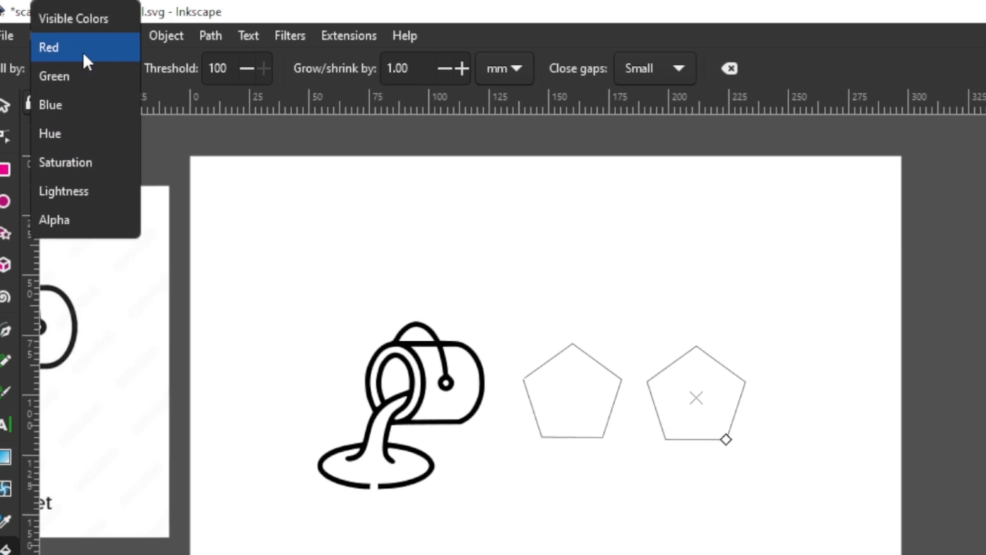
pyautogui.click(84, 19)
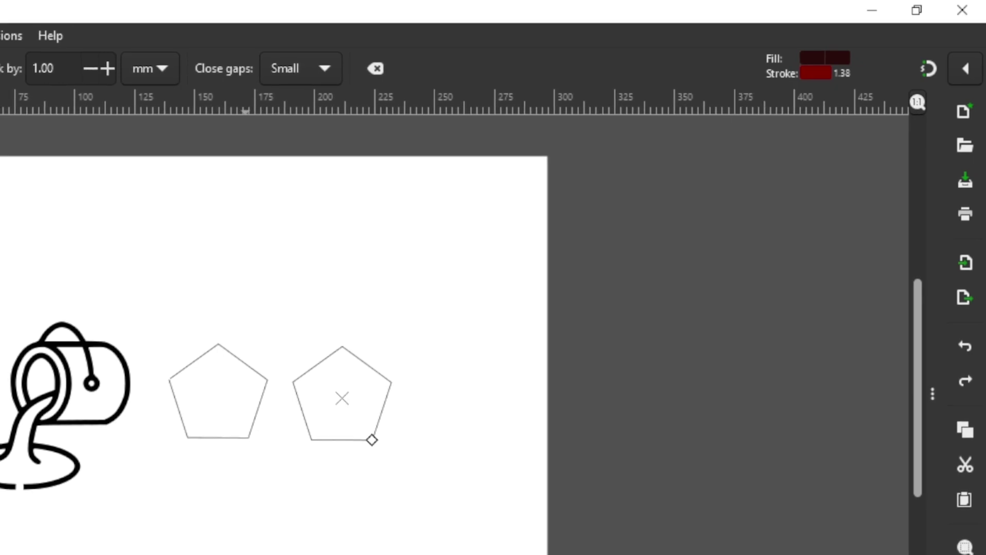
# - Recolour the selected rightmost pentagon, trying bright red first and settling on a light peach fill
pyautogui.click(194, 554)
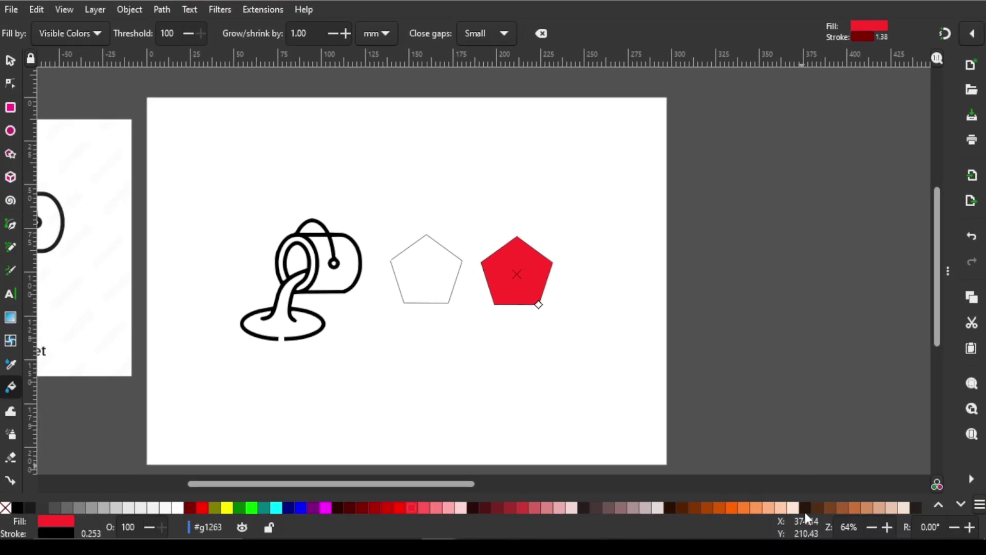
pyautogui.click(793, 508)
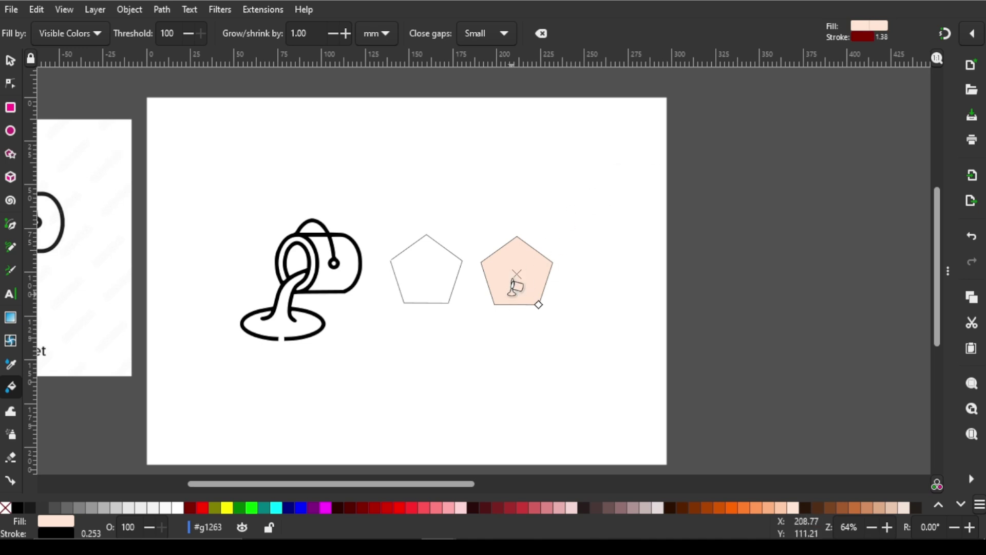
# - Try moving the peach pentagon downwards on the page, and undo the move
pyautogui.click(9, 62)
pyautogui.moveTo(537, 308); pyautogui.dragTo(534, 340)
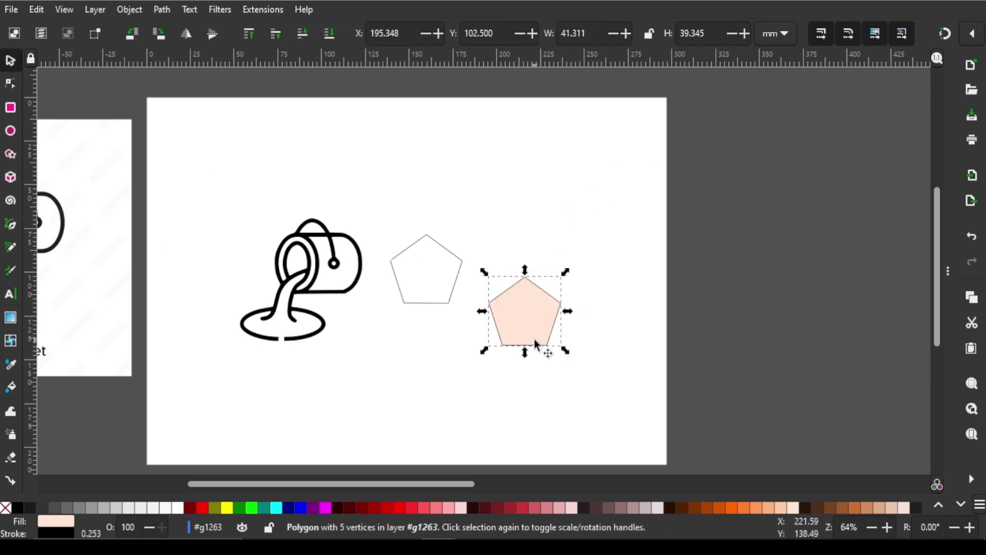
pyautogui.click(564, 232)
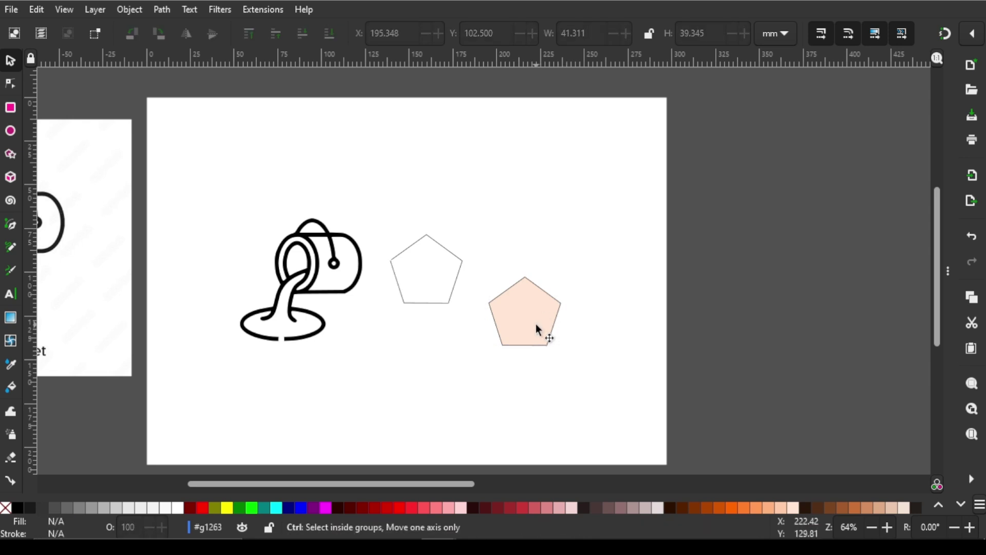
pyautogui.hotkey('ctrl', 'z')
# - Try several fill colours for the Paint Bucket tool, settle on #AA4400, and remove its stroke colour
pyautogui.press('u')
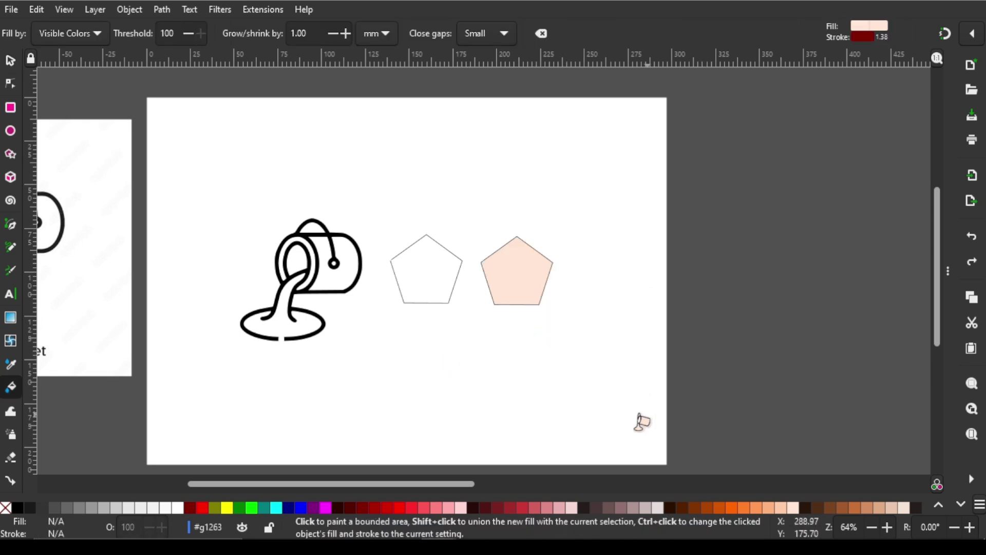
pyautogui.click(341, 506)
pyautogui.click(522, 508)
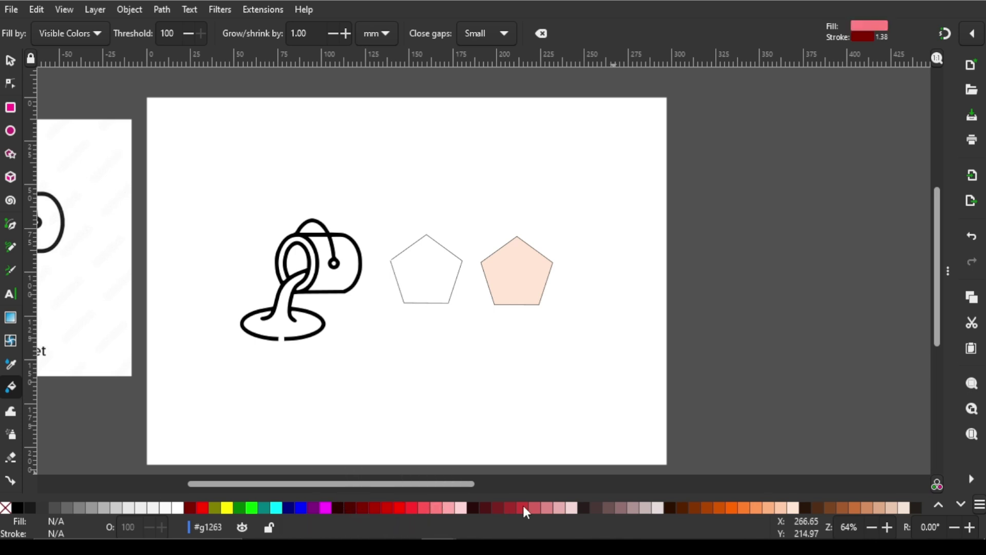
pyautogui.click(558, 507)
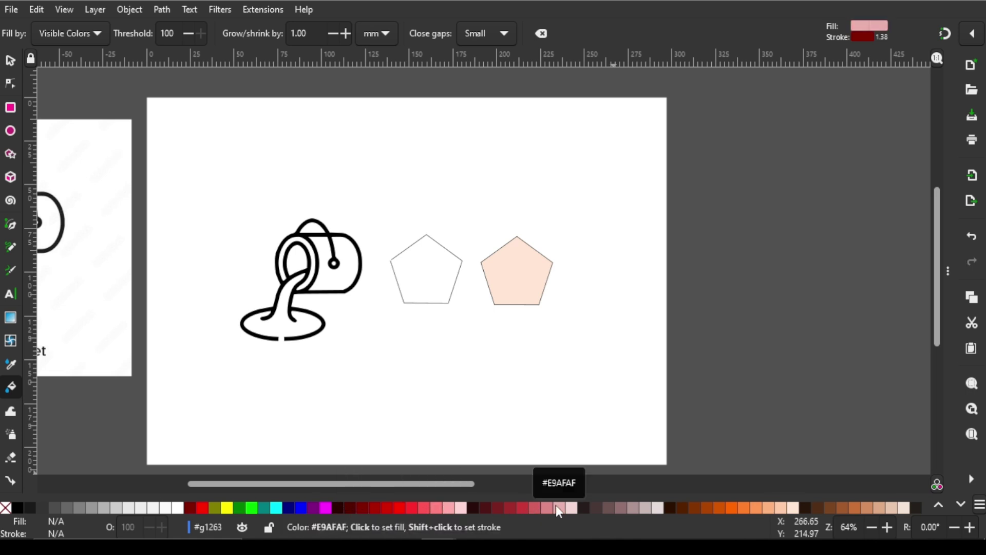
pyautogui.click(710, 509)
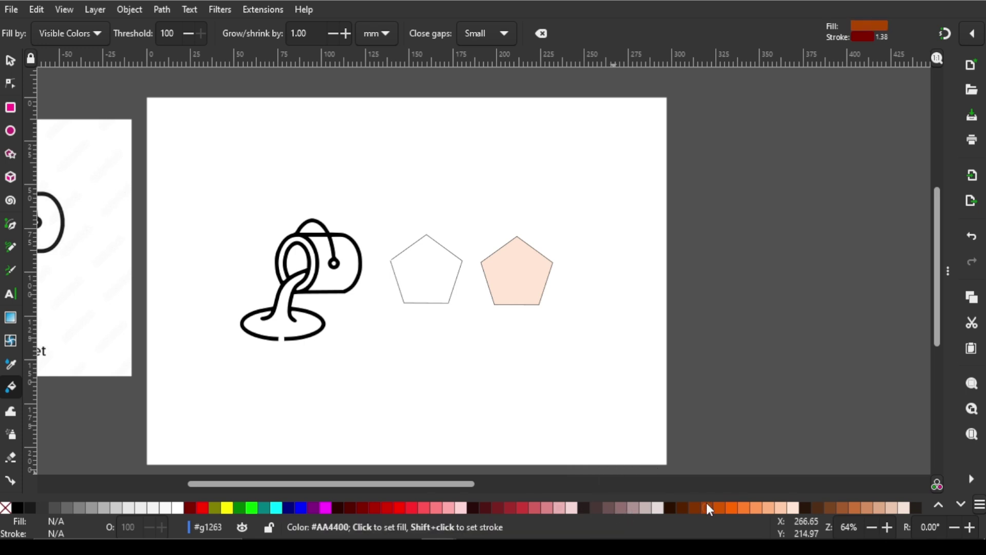
pyautogui.keyDown('shift'); pyautogui.click(10, 508); pyautogui.keyUp('shift')
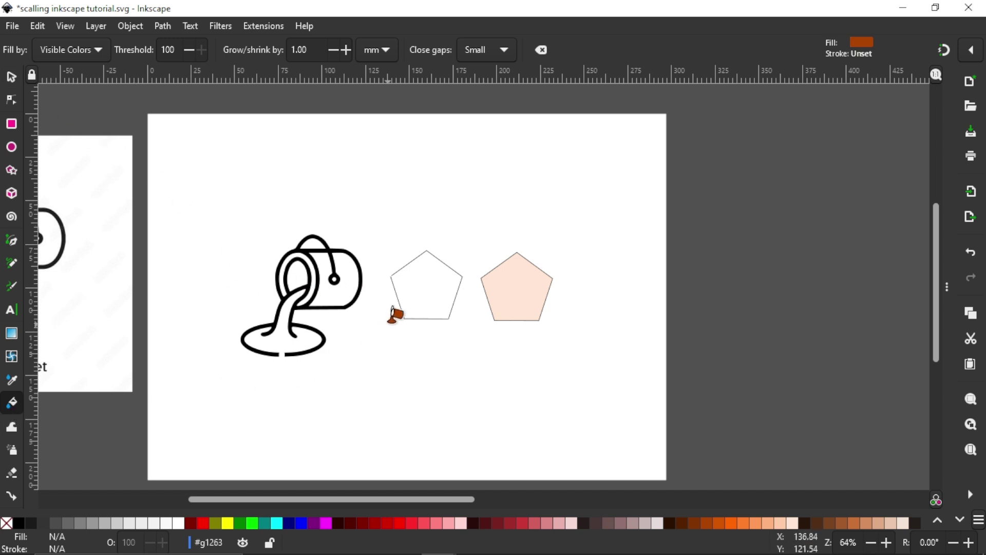
# - Try filling the paint bucket drawing's body with #AA4400, check the fill's edges, and undo it
pyautogui.click(342, 290)
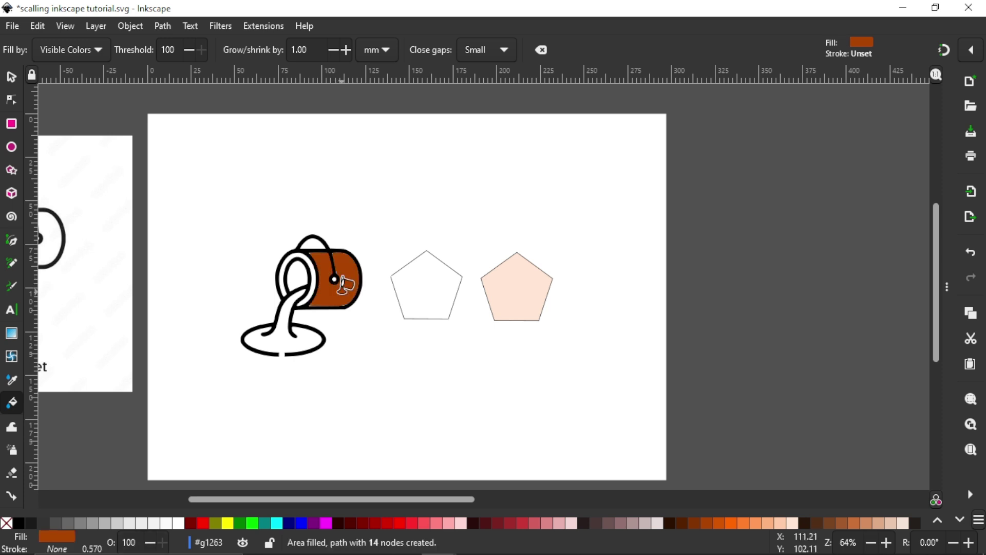
pyautogui.scroll(1, 332, 291)
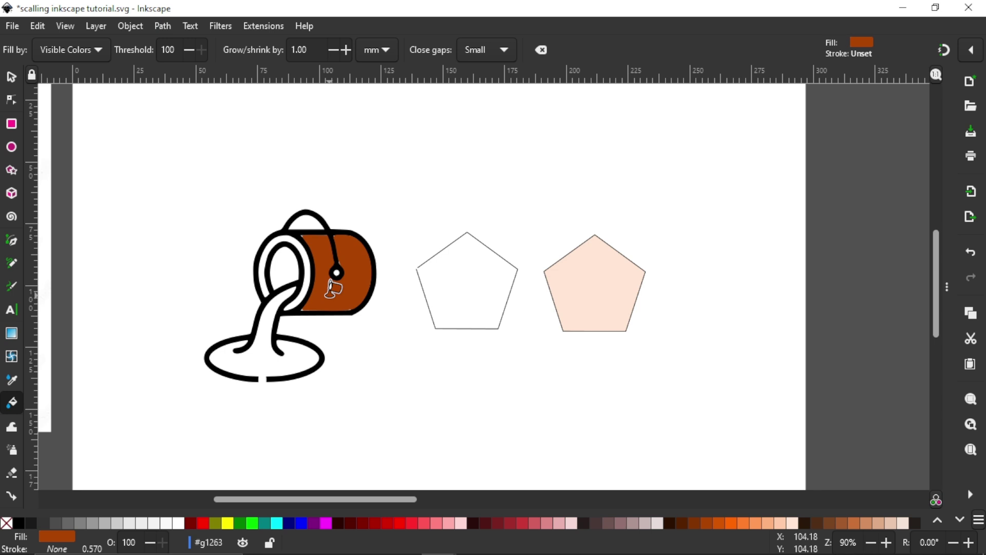
pyautogui.hotkey('ctrl', 'z')
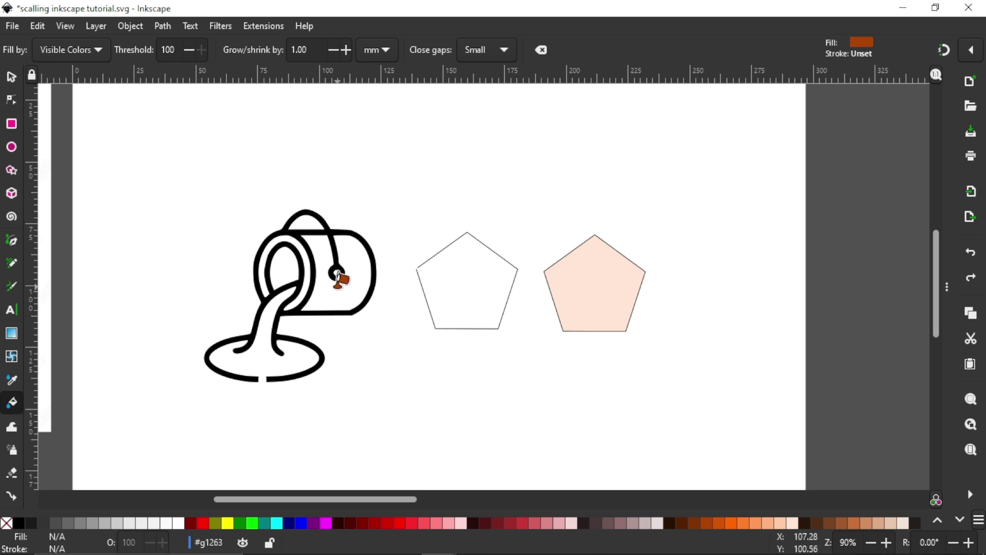
# - Repeat the bucket body fill at 181% zoom to compare its edge accuracy, and undo the fill
pyautogui.scroll(2, 337, 273)
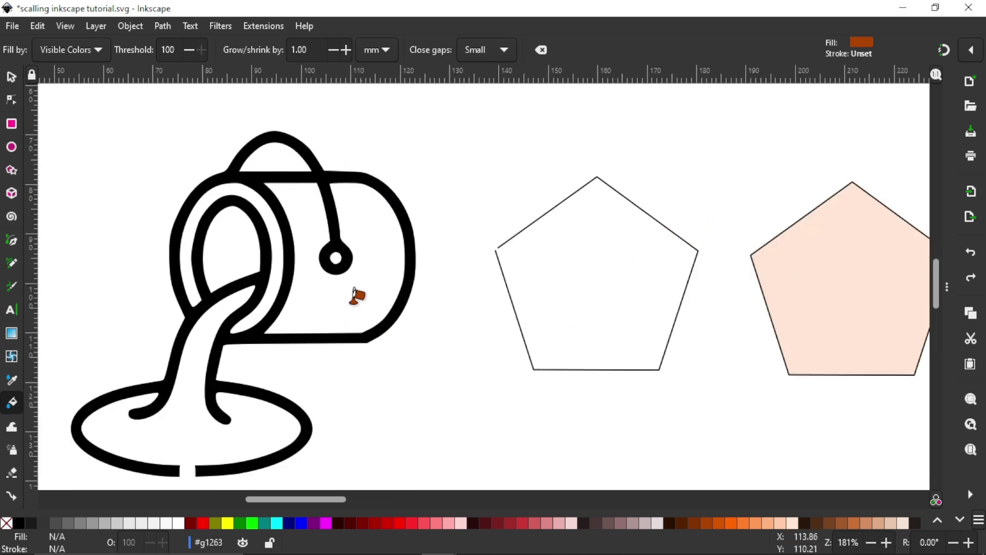
pyautogui.click(375, 280)
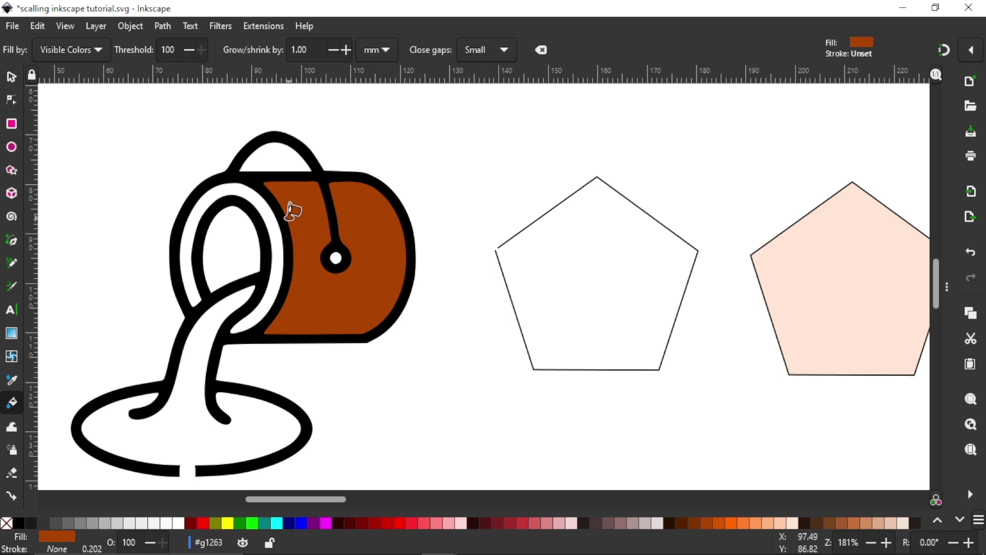
pyautogui.hotkey('ctrl', 'z')
# - Try to fill the puddle with the broken outline using #AA4400 and Close gaps set to Small
pyautogui.scroll(-1, 239, 380)
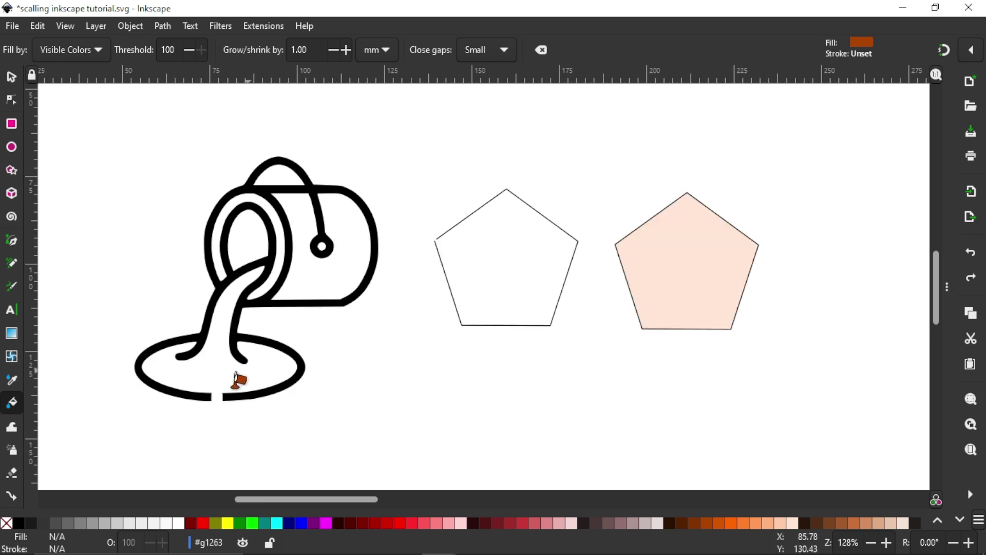
pyautogui.scroll(2, 211, 401)
pyautogui.hscroll(-5, 267, 381)
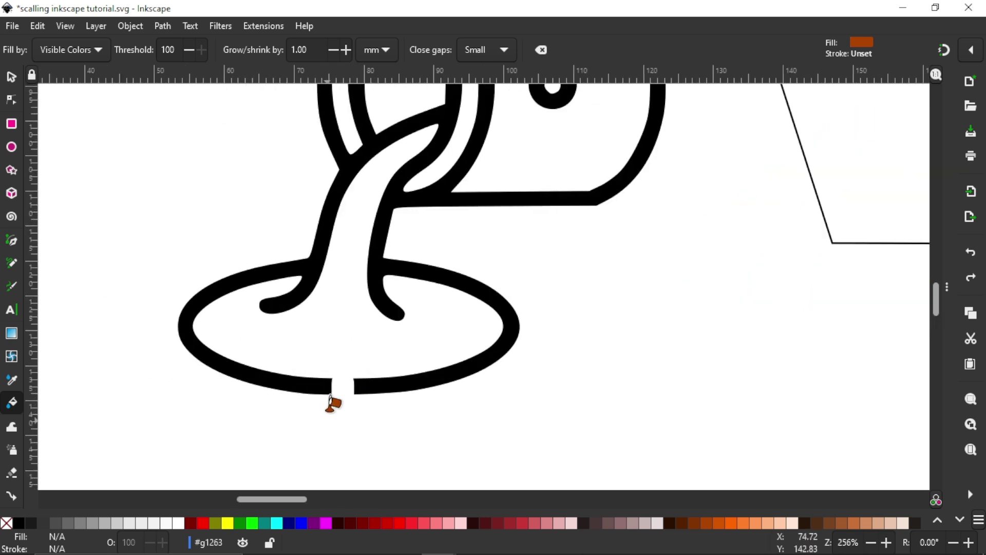
pyautogui.click(342, 324)
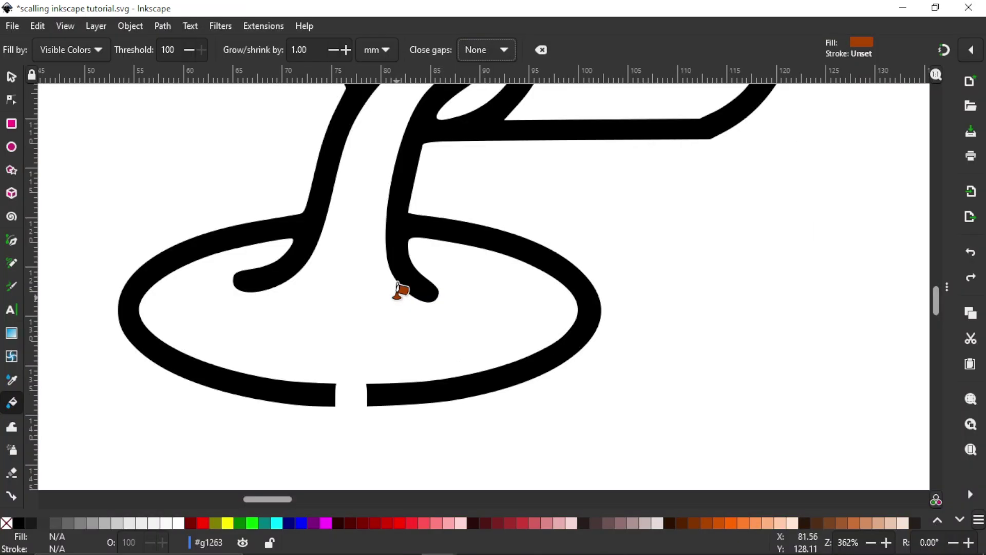
# - Fill the bucket's body with #AA4400 at 32% zoom with Close gaps set to None, and inspect the fill's edges
pyautogui.scroll(-2, 399, 291)
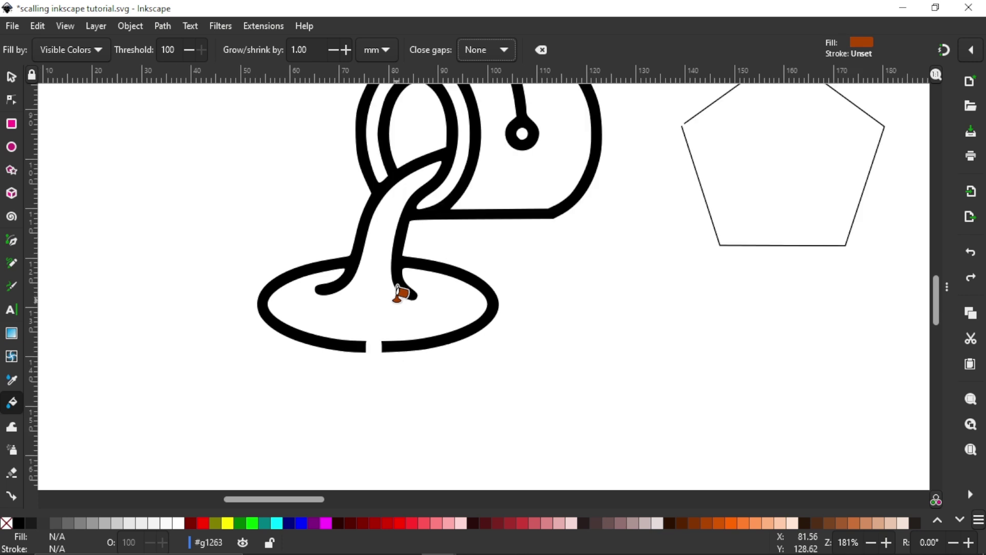
pyautogui.scroll(-2, 399, 294)
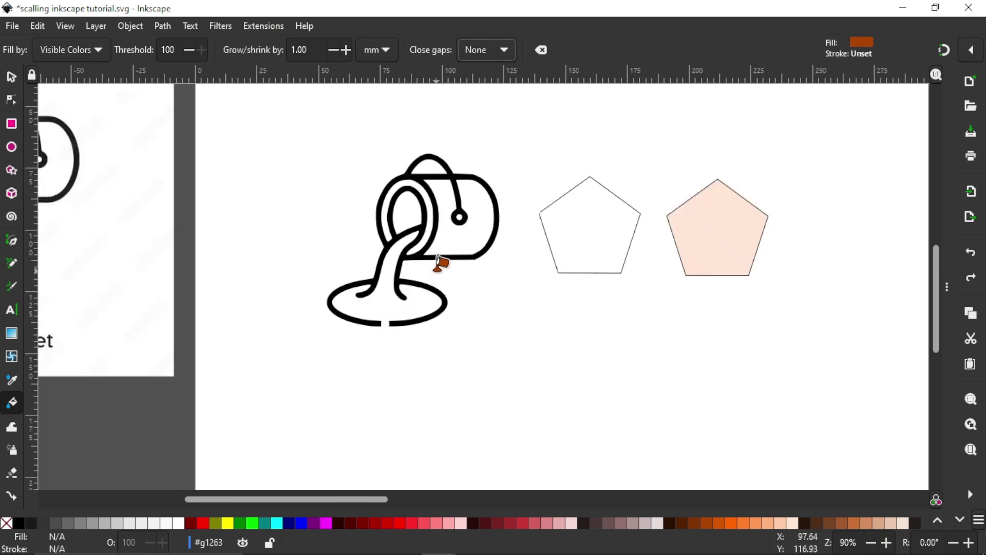
pyautogui.scroll(5, 439, 263)
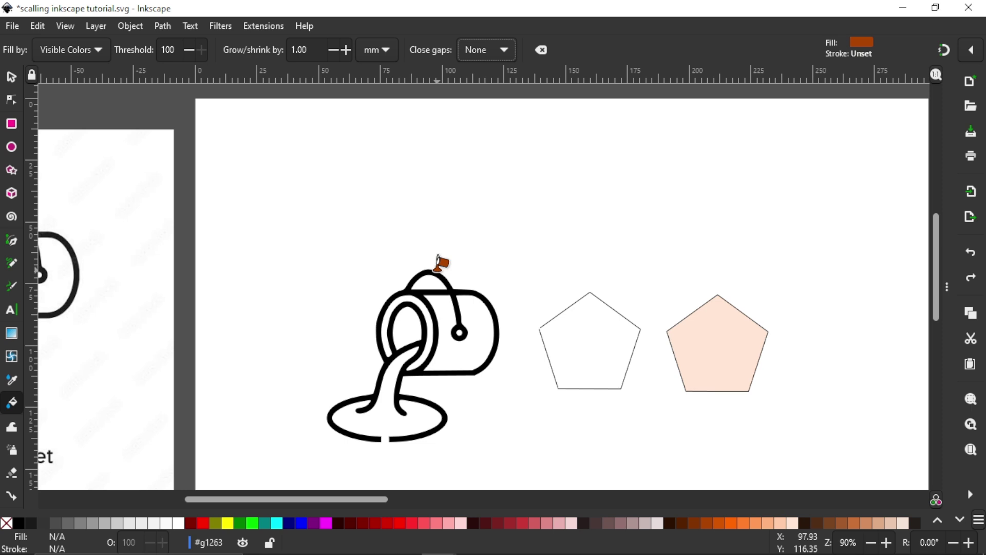
pyautogui.scroll(-3, 451, 304)
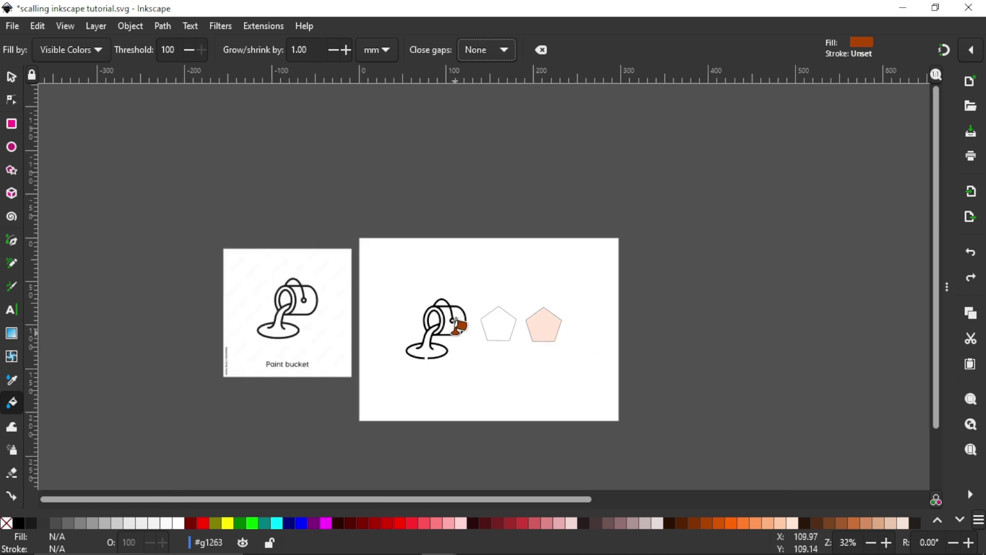
pyautogui.click(457, 322)
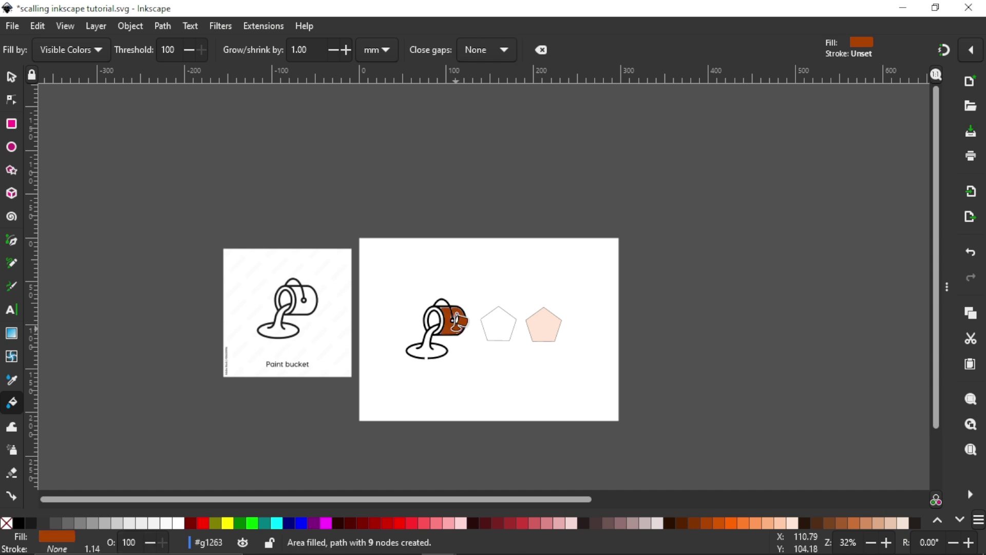
pyautogui.scroll(7, 456, 322)
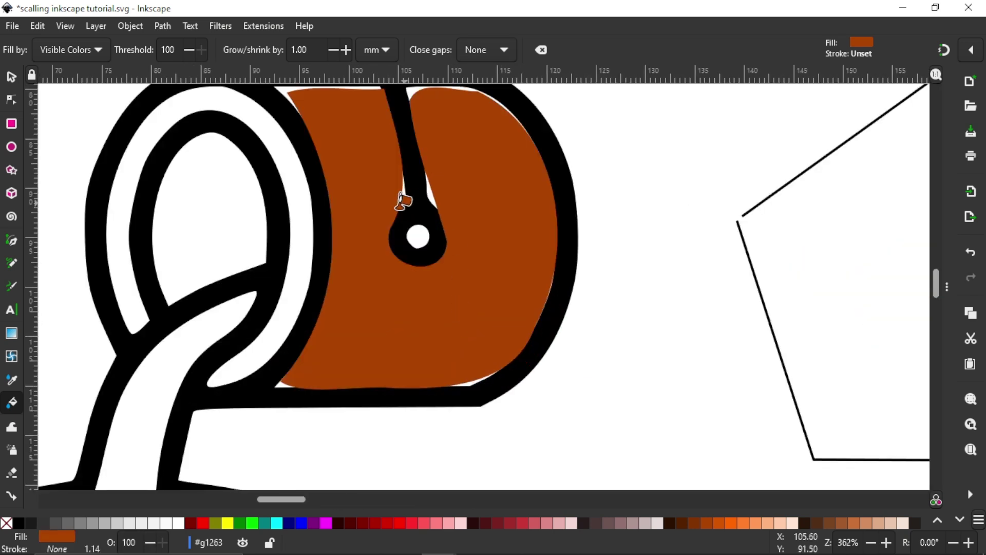
pyautogui.scroll(6, 431, 194)
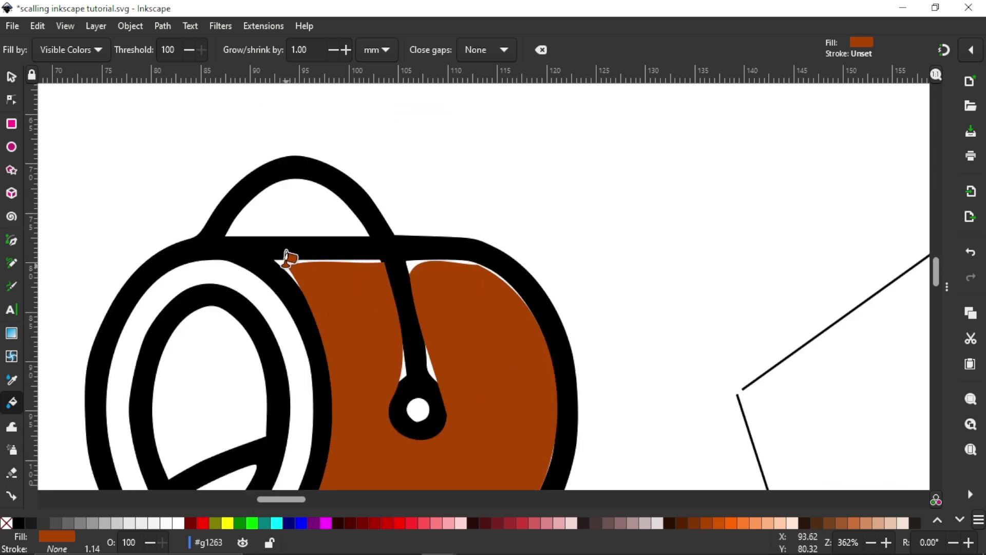
# - Check the lower and outer edges of the bucket body's fill and undo the fill
pyautogui.scroll(-6, 467, 280)
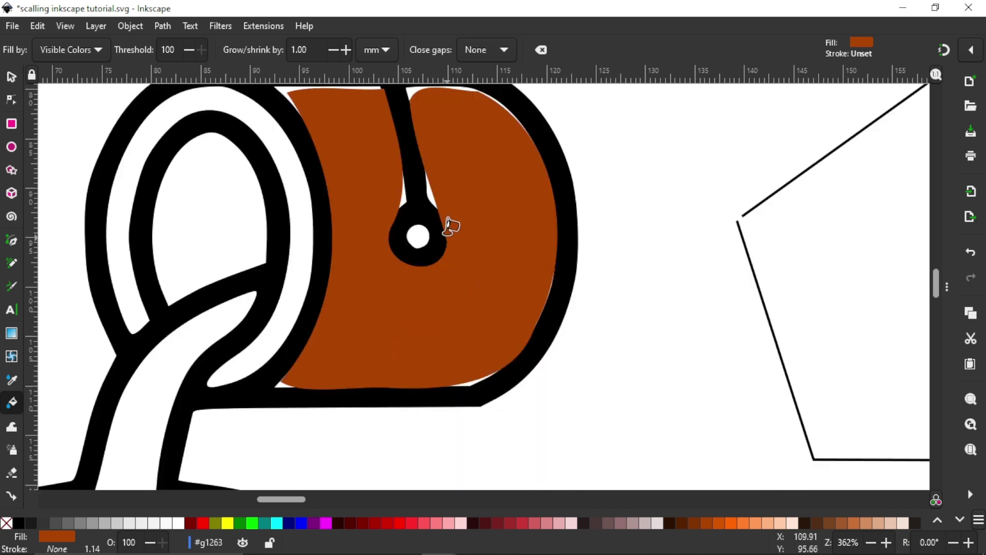
pyautogui.scroll(-3, 451, 225)
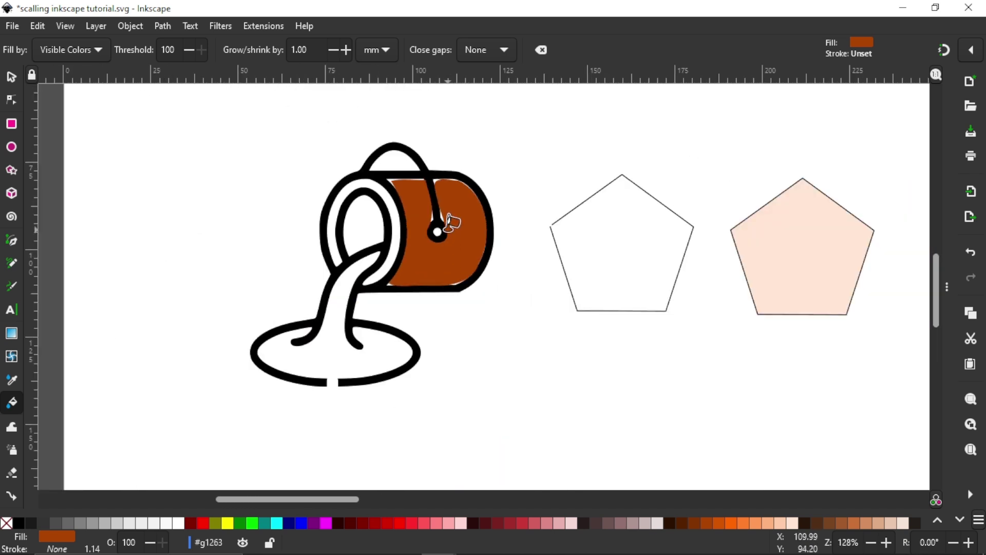
pyautogui.scroll(-1, 451, 223)
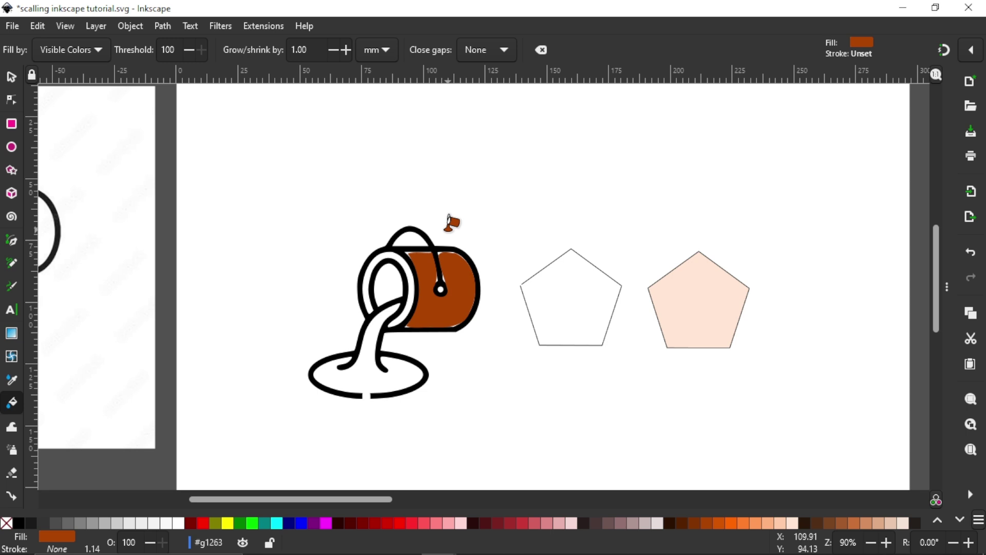
pyautogui.hotkey('ctrl', 'z')
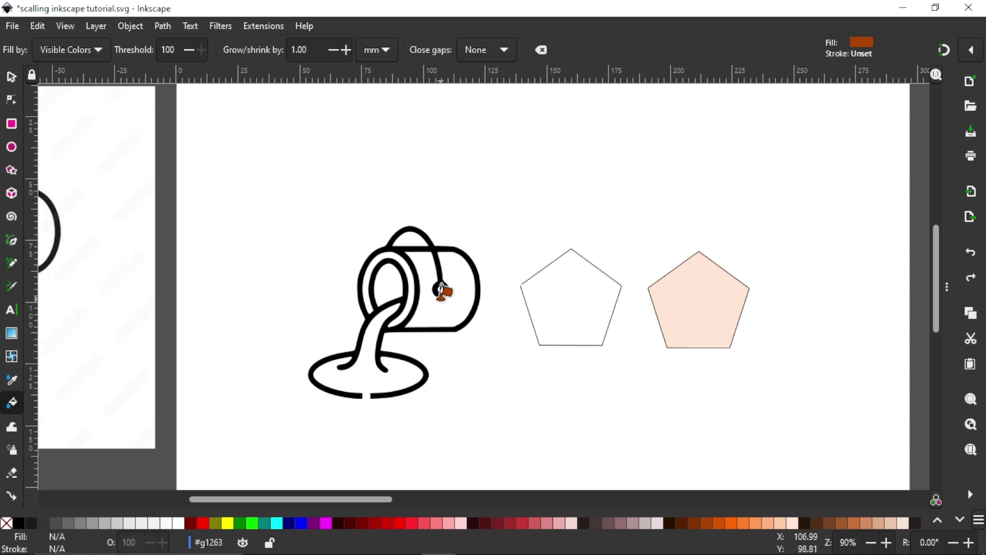
# - Try filling the bucket's body with #AA4400 at 362% zoom to compare its edge accuracy, and undo the fill
pyautogui.scroll(1, 444, 291)
pyautogui.scroll(3, 443, 293)
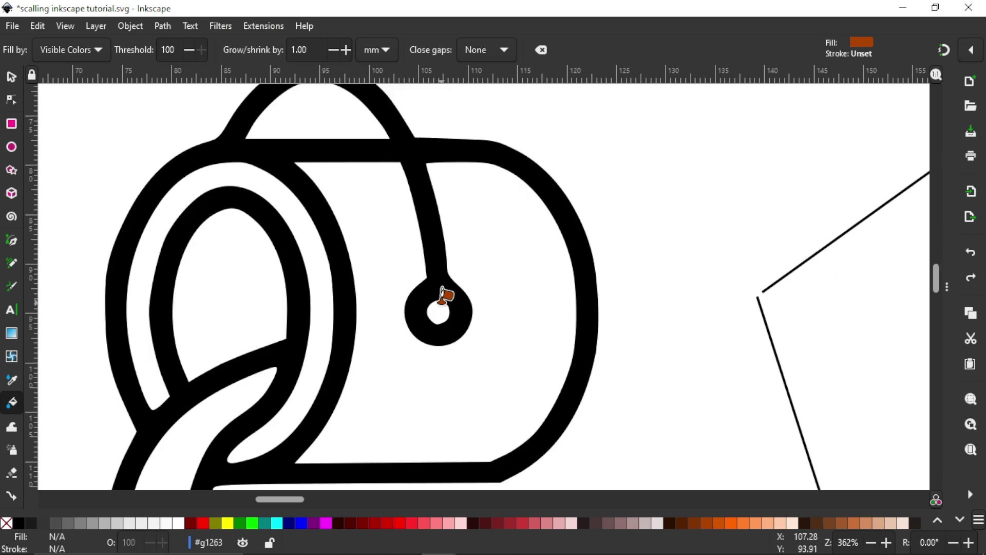
pyautogui.scroll(3, 443, 293)
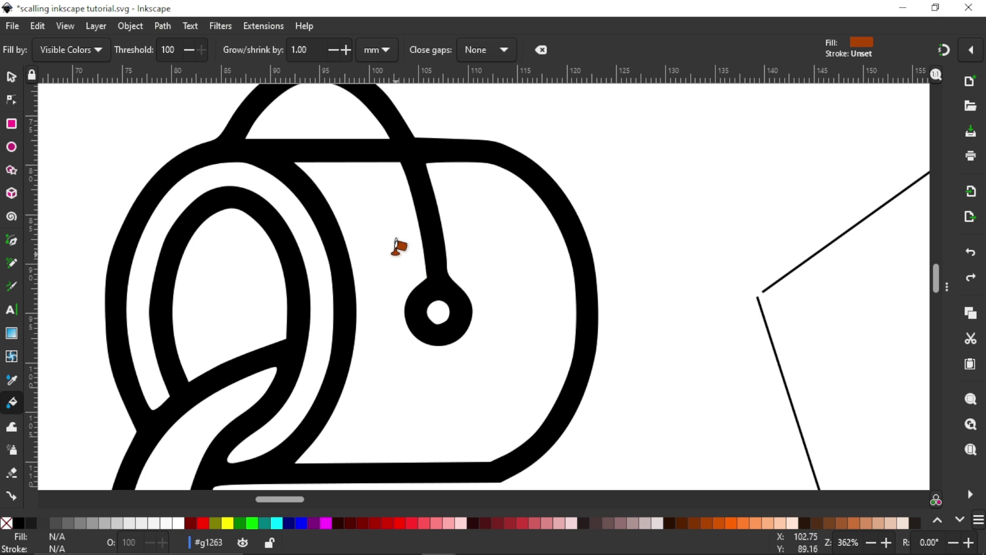
pyautogui.click(385, 240)
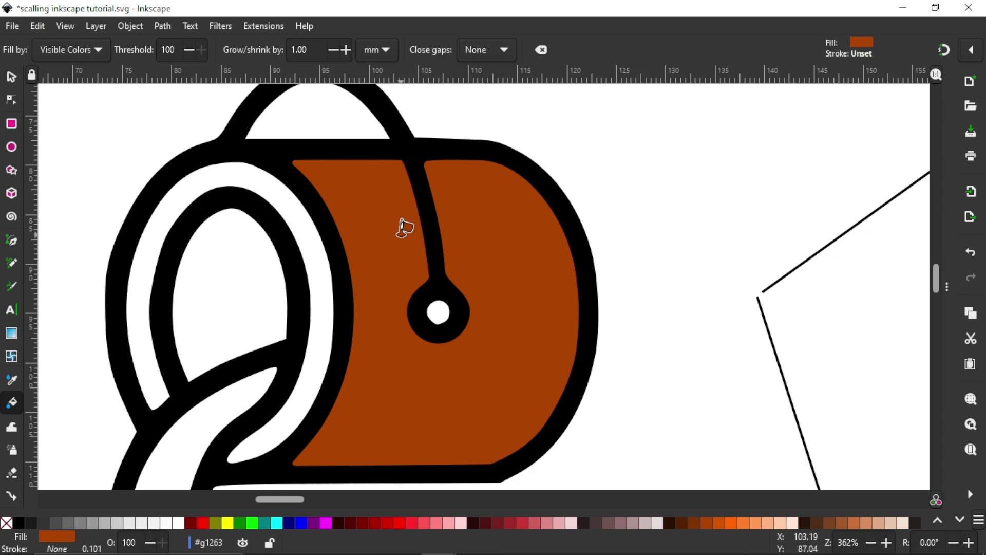
pyautogui.hotkey('ctrl', 'z')
# - Try filling the bucket's body with #AA4400 at 724% zoom while only its lower part is in view
pyautogui.scroll(-5, 493, 345)
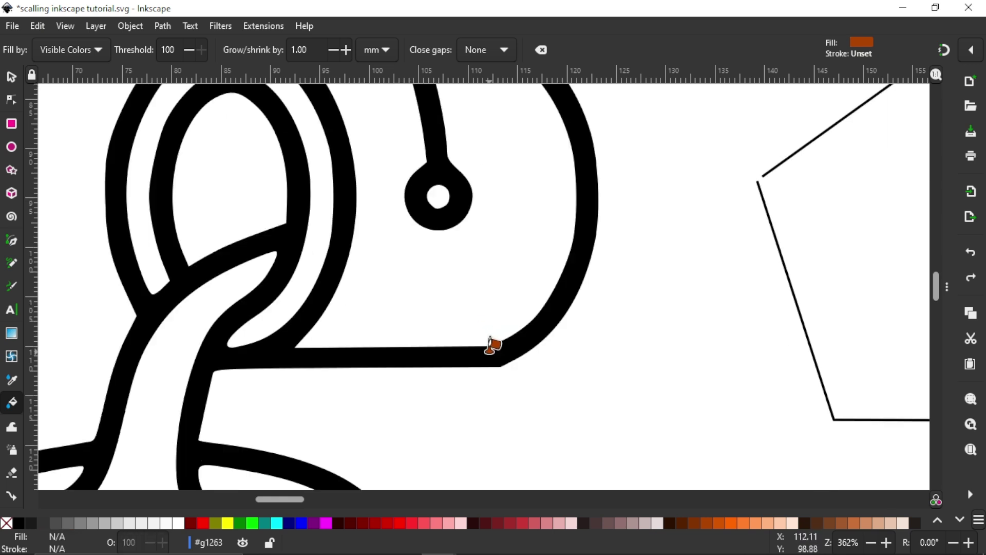
pyautogui.scroll(3, 512, 269)
pyautogui.scroll(-1, 514, 267)
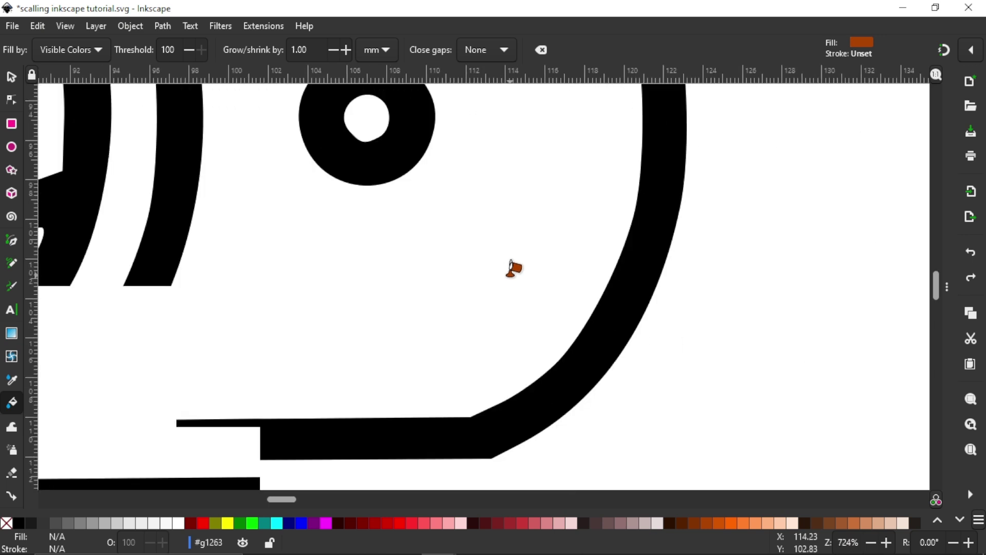
pyautogui.scroll(-2, 508, 270)
pyautogui.scroll(3, 507, 270)
pyautogui.scroll(-1, 509, 271)
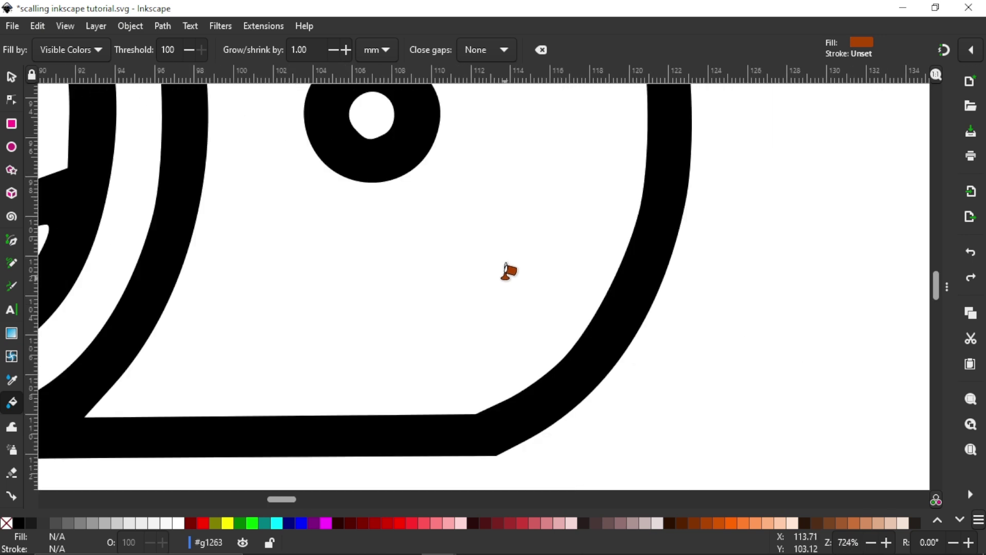
pyautogui.hscroll(-3, 508, 272)
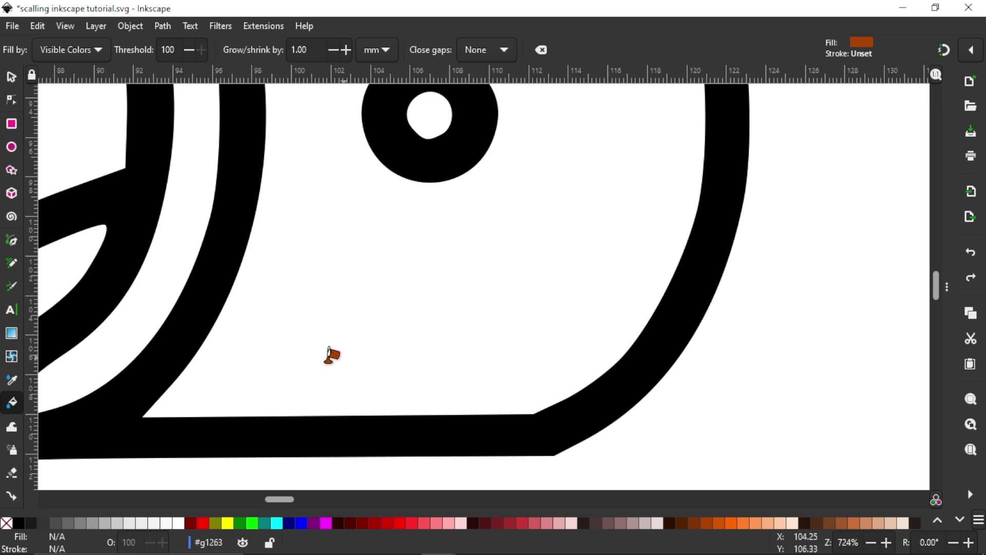
pyautogui.click(306, 374)
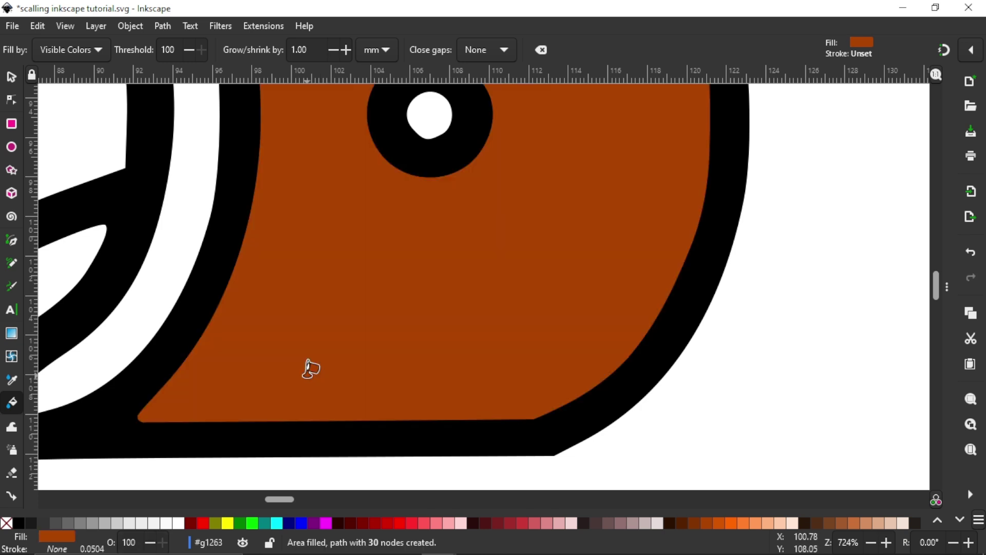
# - Examine the fill's edges and how much of the bucket's body it covers, from close up and at overview zoom
pyautogui.scroll(-4, 339, 356)
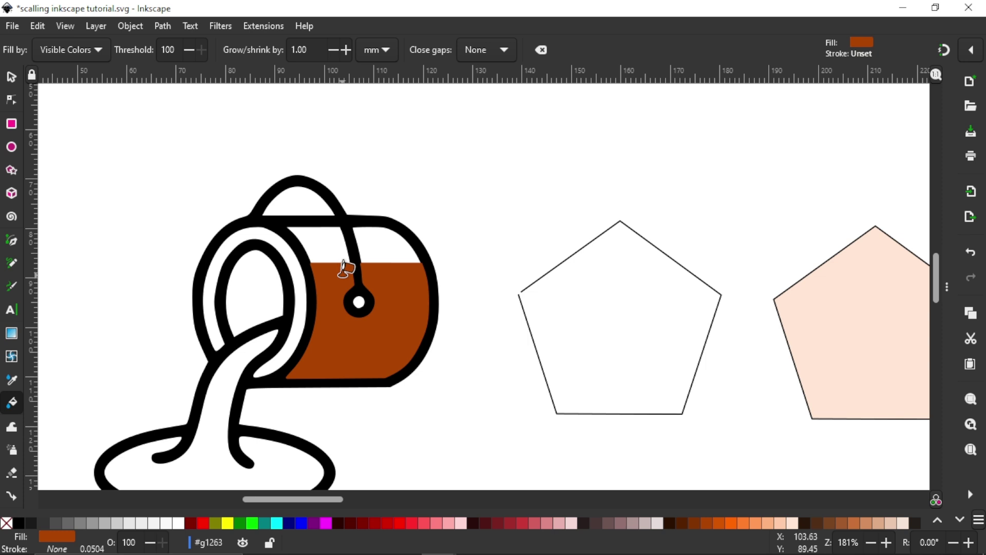
pyautogui.scroll(6, 363, 313)
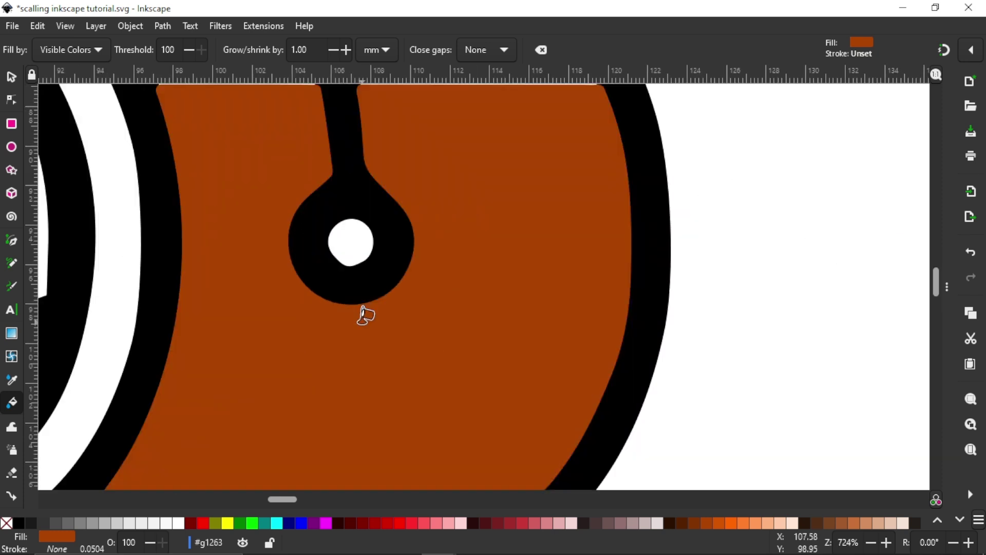
pyautogui.scroll(-3, 363, 314)
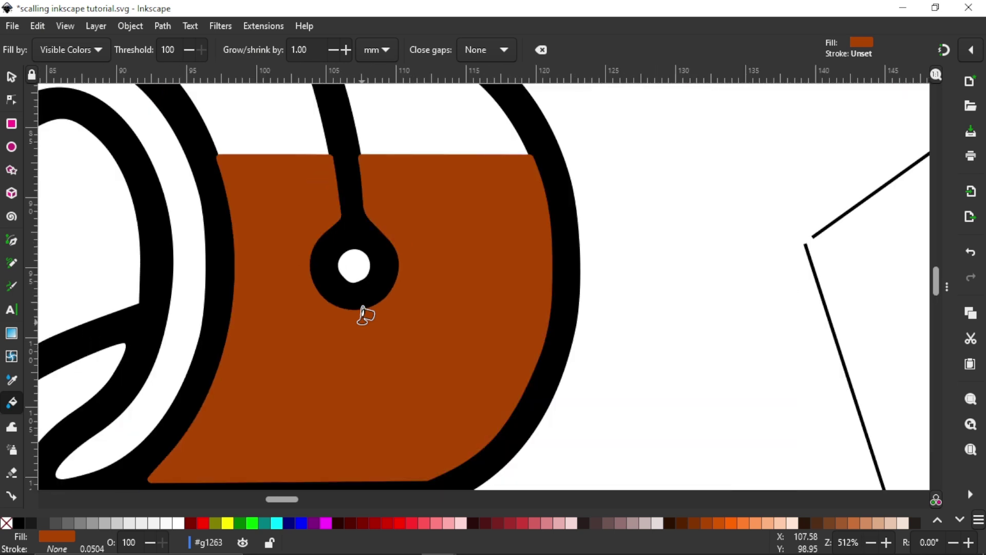
pyautogui.scroll(1, 363, 313)
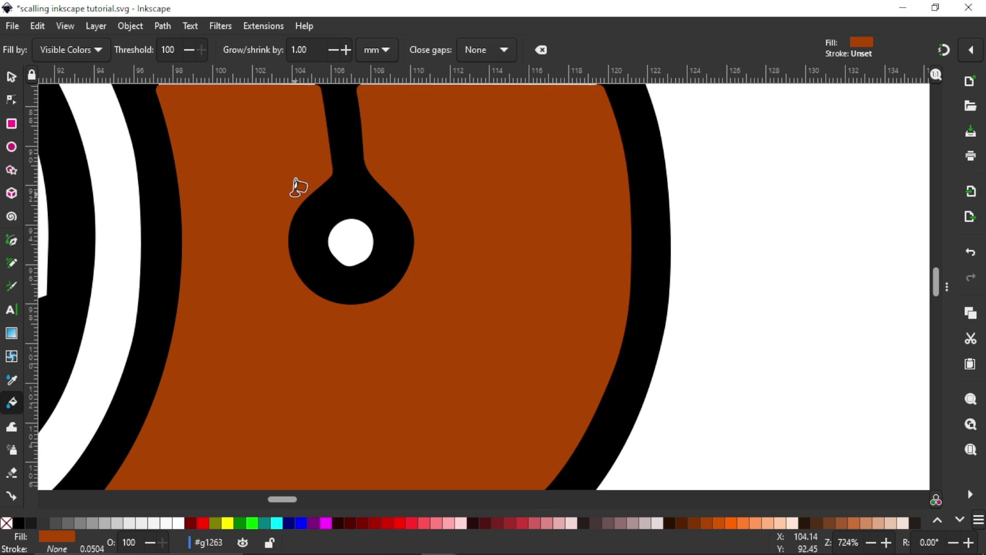
pyautogui.scroll(-3, 297, 188)
pyautogui.scroll(5, 297, 211)
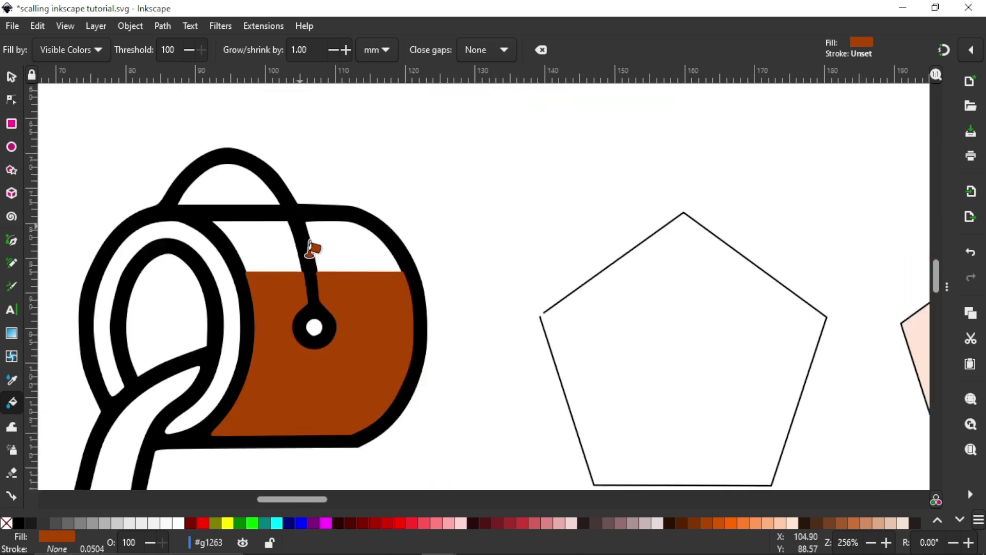
pyautogui.scroll(-2, 326, 263)
pyautogui.scroll(2, 323, 310)
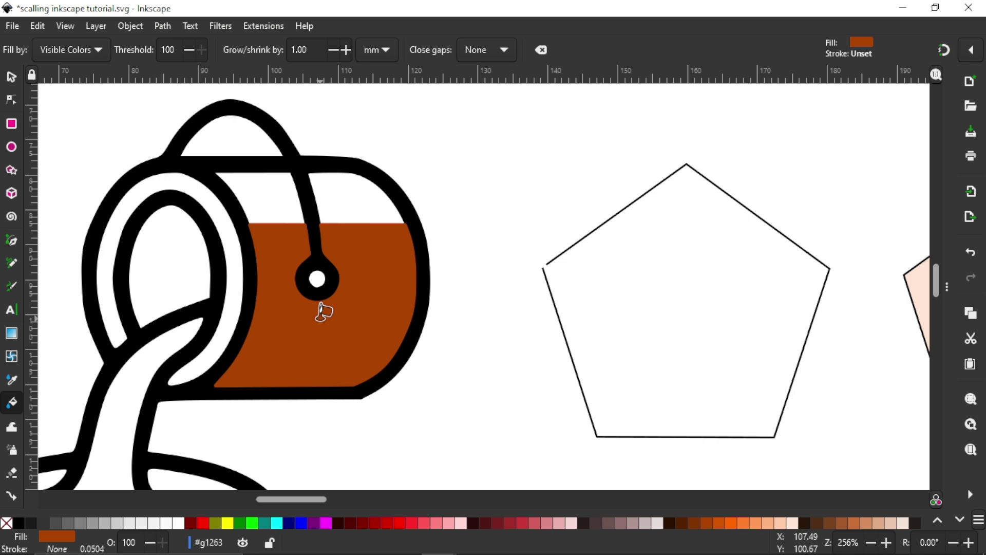
pyautogui.scroll(-2, 323, 311)
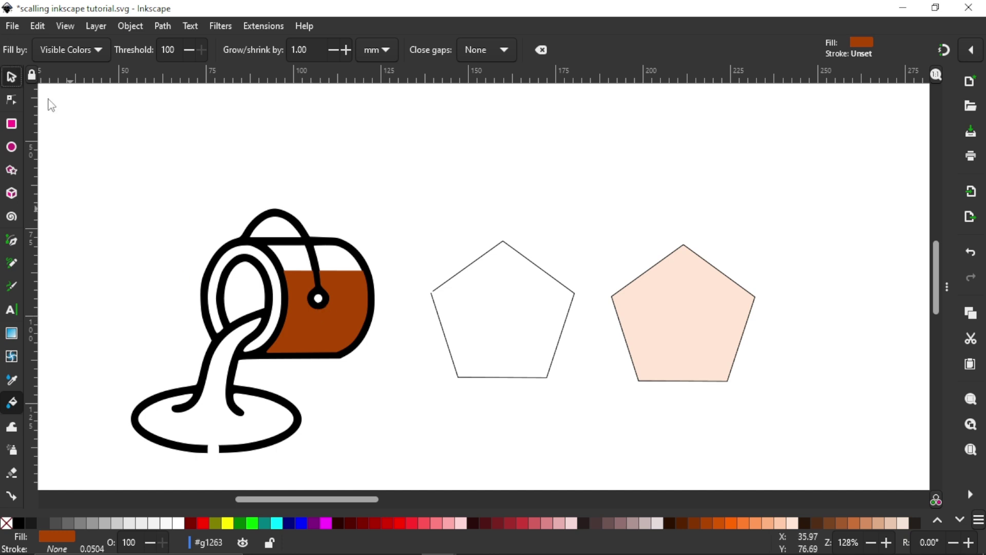
# - Select the partial fill in the bucket's body and delete it
pyautogui.press('s')
pyautogui.click(345, 334)
pyautogui.press('Delete')
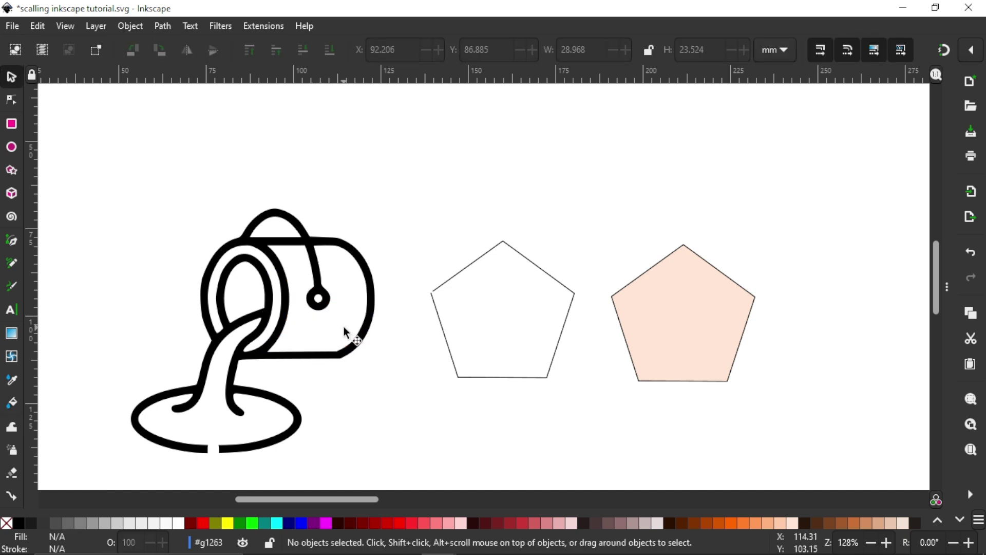
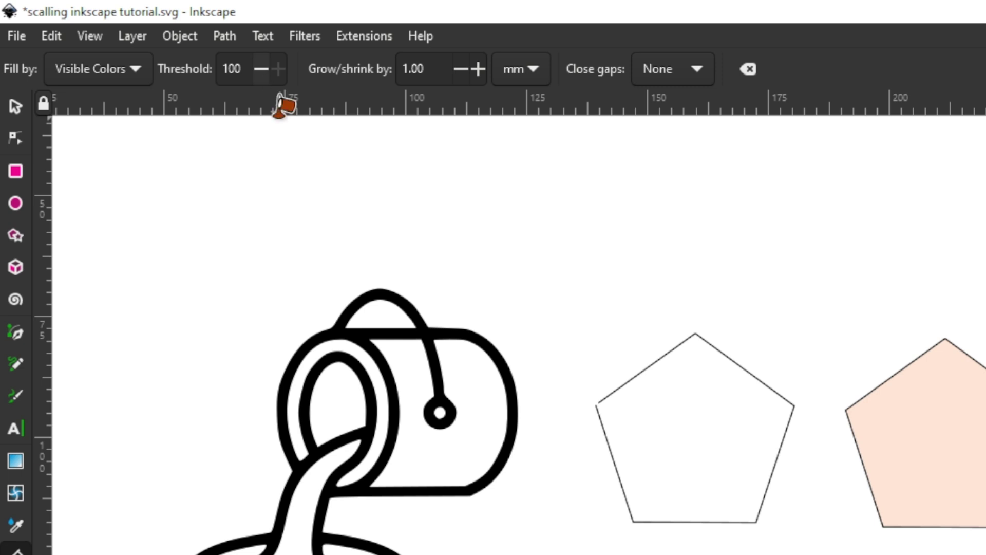
# - Fill the whole bucket body with #AA4400 using a Threshold of 100 at an enlarged zoom
pyautogui.scroll(-1, 387, 297)
pyautogui.scroll(1, 414, 395)
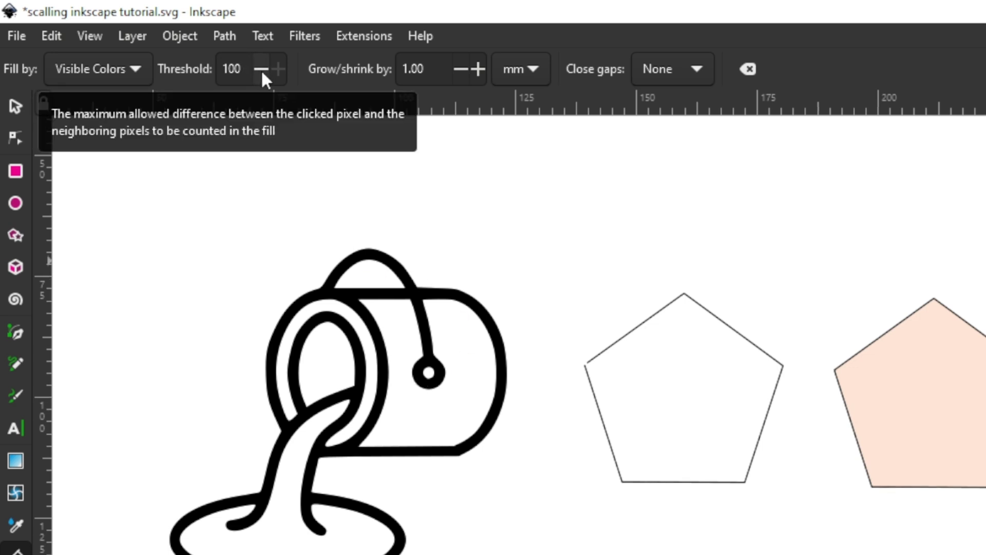
pyautogui.scroll(2, 434, 411)
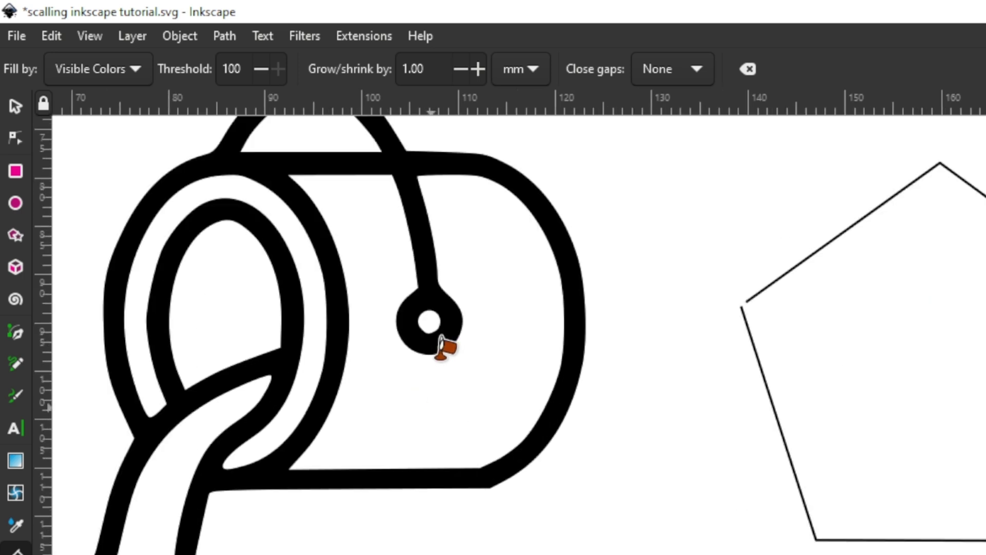
pyautogui.click(482, 271)
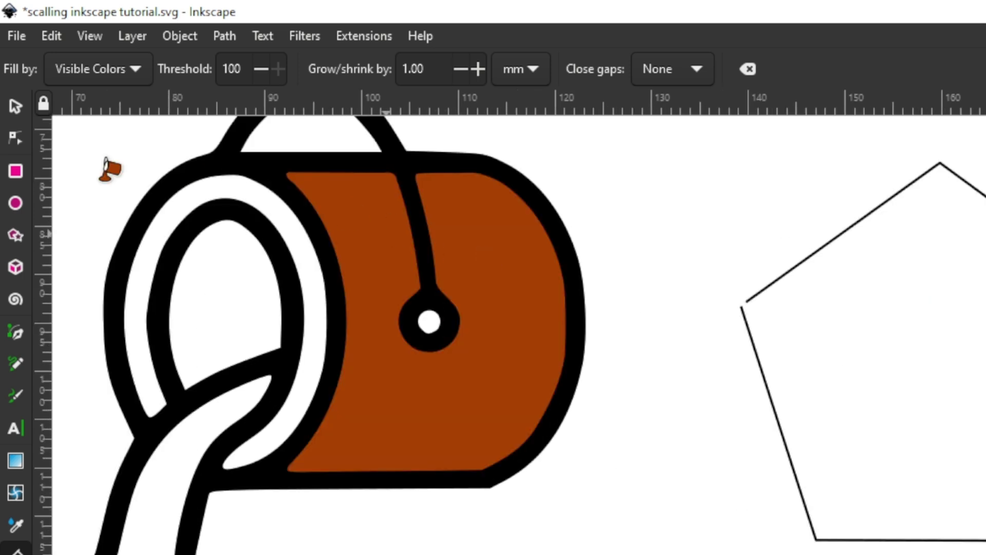
# - Move the bucket body's fill off the outline to examine its shape, and delete the fill
pyautogui.click(12, 105)
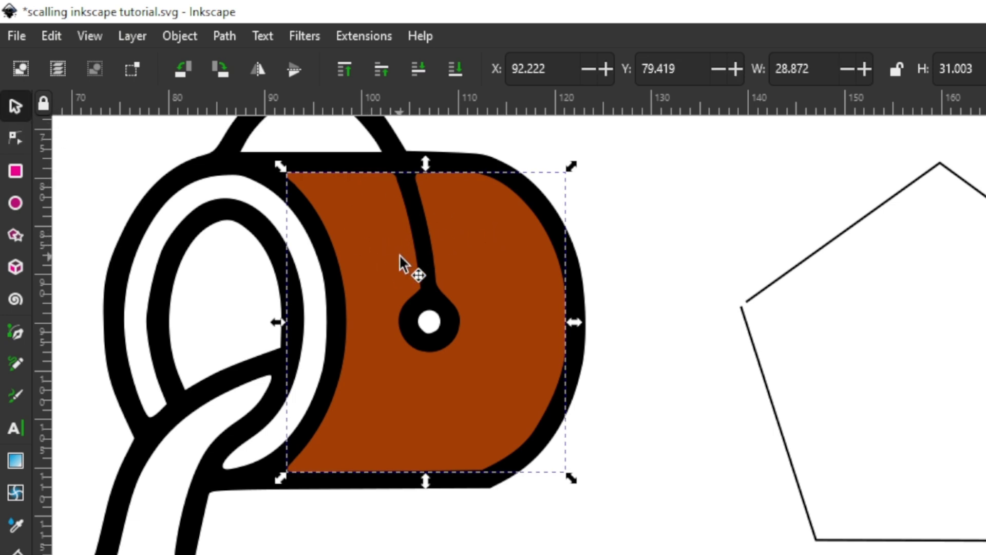
pyautogui.moveTo(375, 255); pyautogui.dragTo(380, 337)
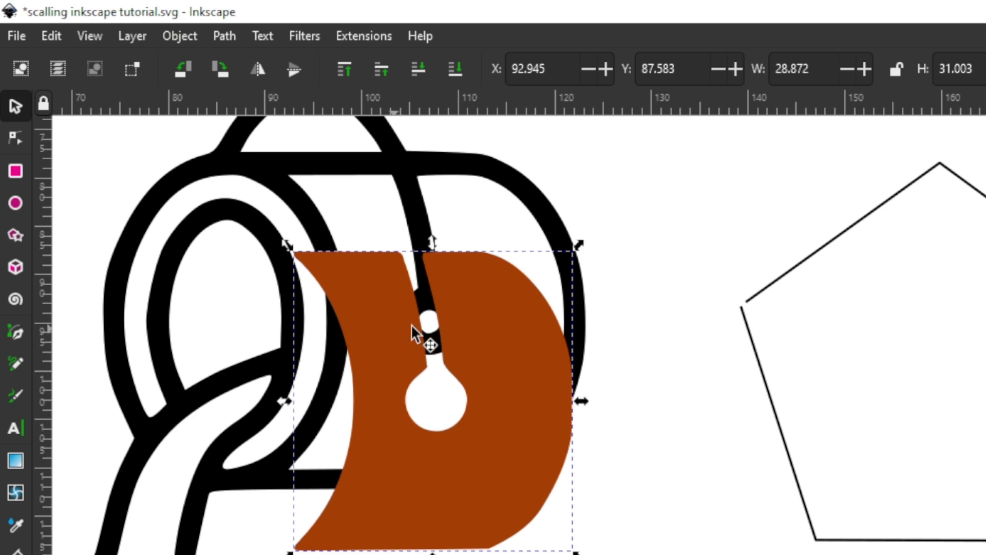
pyautogui.moveTo(443, 329); pyautogui.dragTo(379, 247)
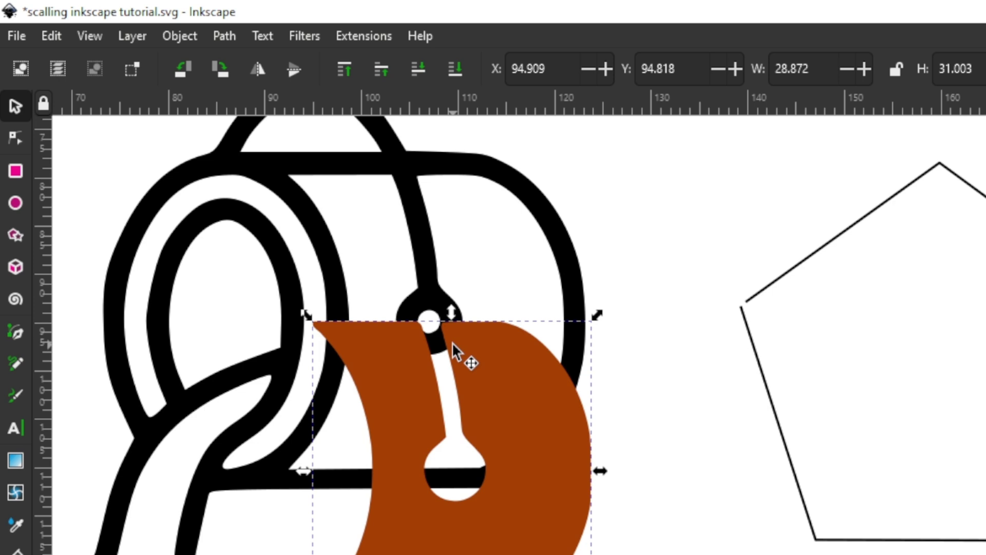
pyautogui.press('Up')
pyautogui.press('Up')
pyautogui.press('Up')
pyautogui.press('Up')
pyautogui.press('Up')
pyautogui.press('Up')
pyautogui.press('Up')
pyautogui.press('Up')
pyautogui.press('Left')
pyautogui.press('Left')
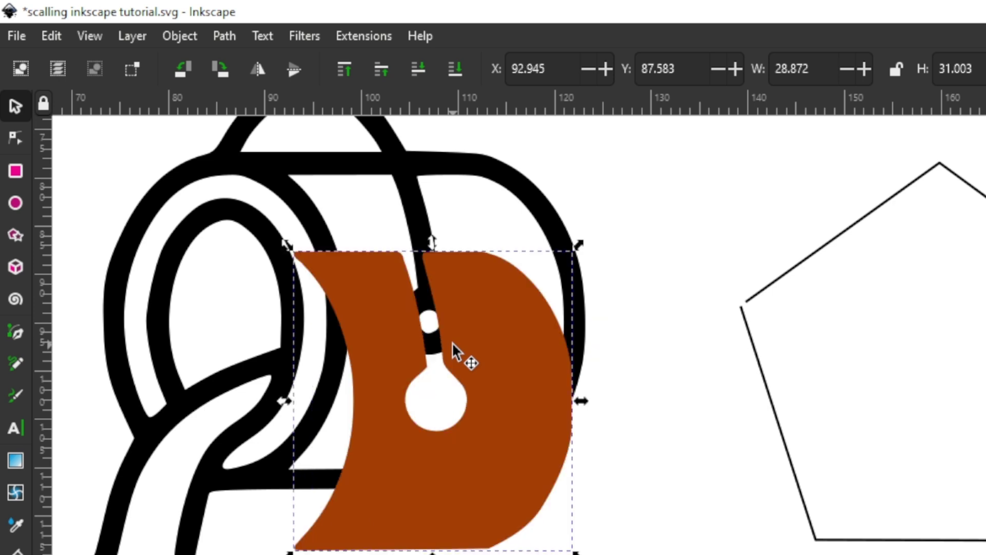
pyautogui.press('Delete')
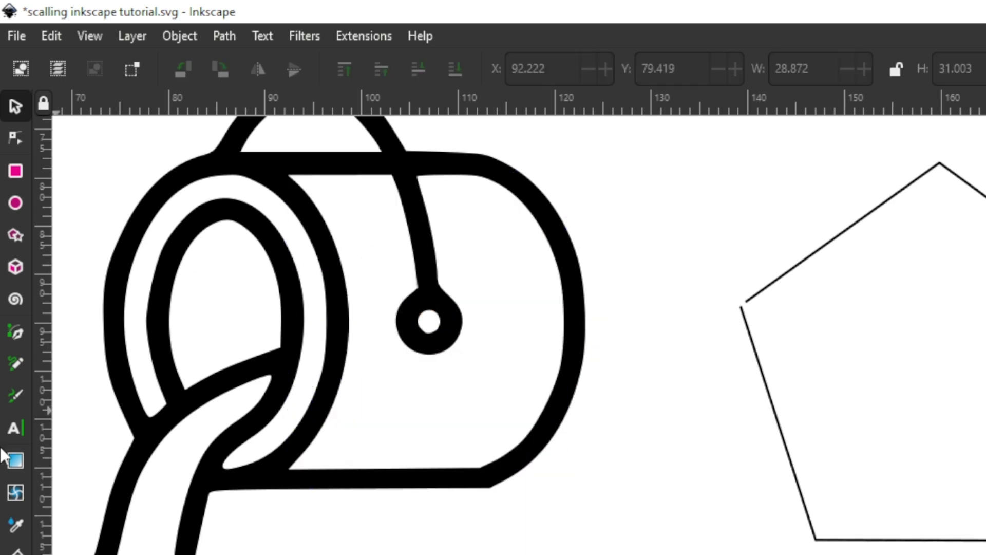
# - Set the Paint Bucket's Threshold to 0 and fill the bucket's body with #AA4400
pyautogui.click(16, 550)
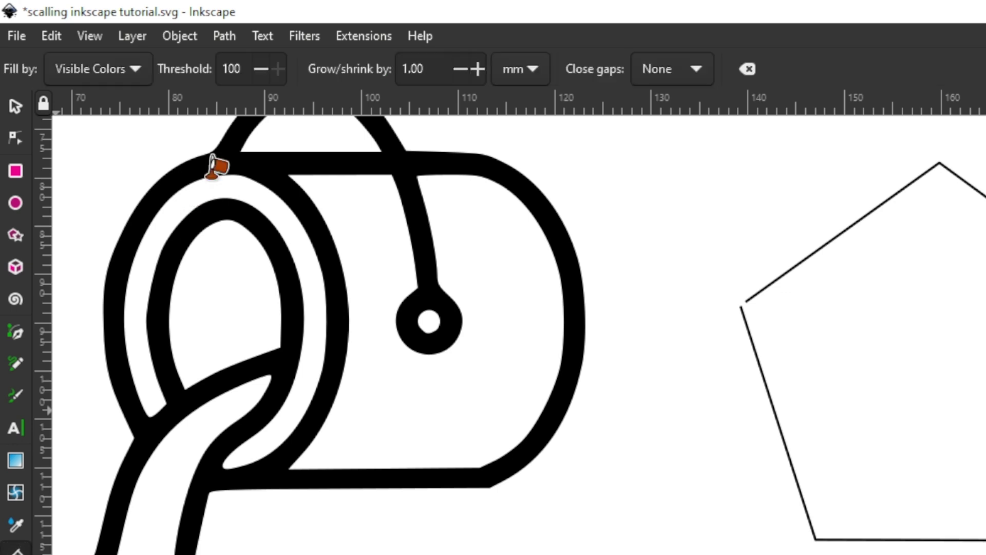
pyautogui.click(266, 68)
pyautogui.click(267, 68)
pyautogui.moveTo(265, 64); pyautogui.dragTo(263, 64)
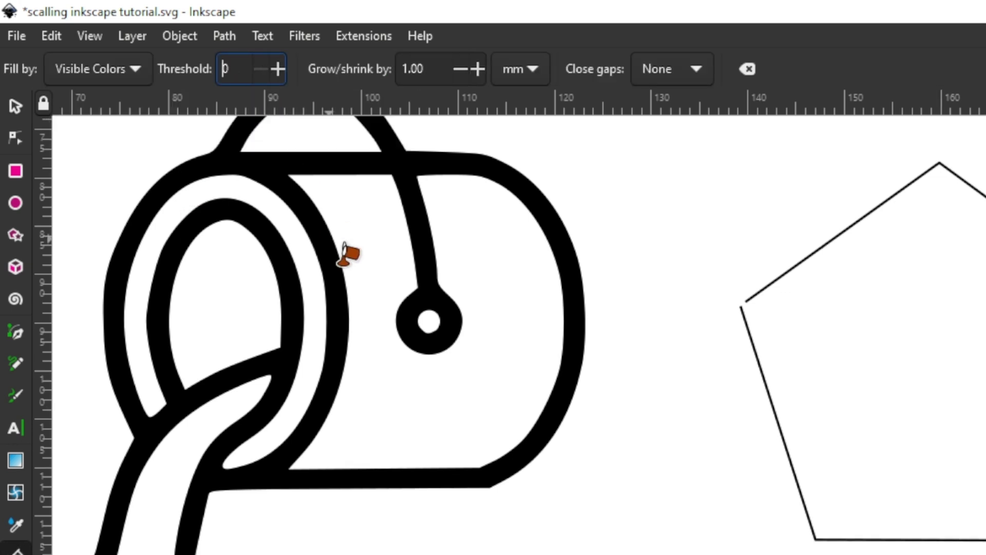
pyautogui.click(494, 295)
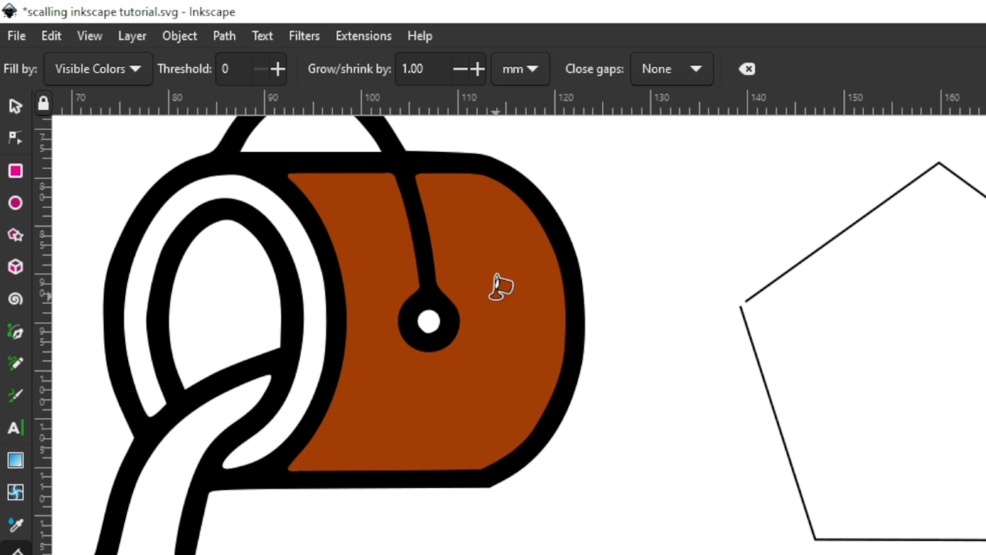
# - Check the new fill's edges and move the fill off the bucket to about X 104.2, Y 88.0 mm
pyautogui.scroll(2, 501, 287)
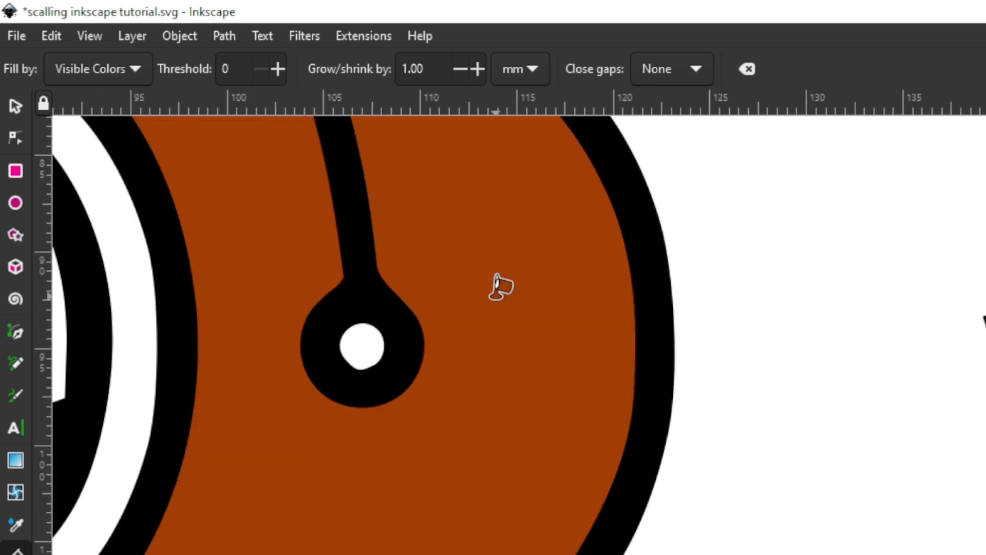
pyautogui.click(13, 102)
pyautogui.click(307, 218)
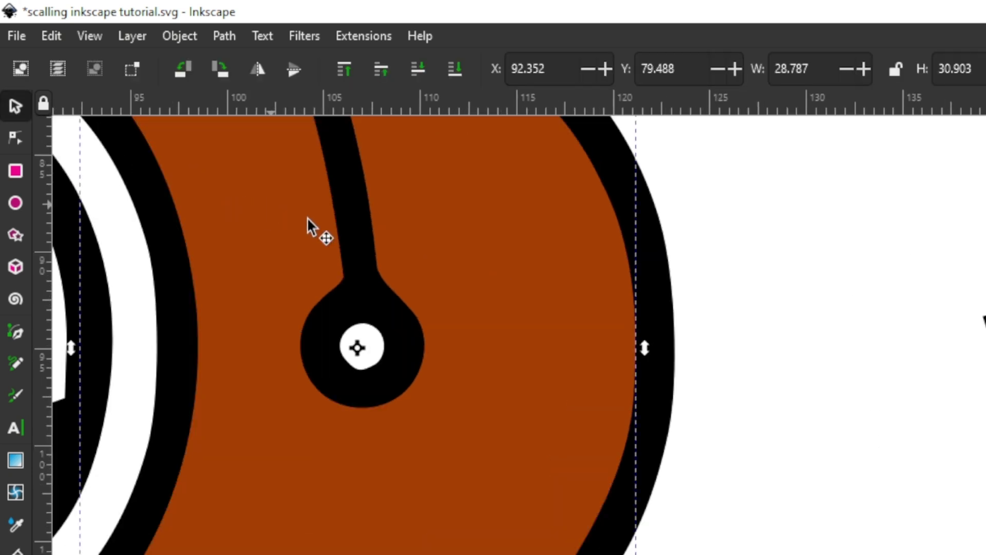
pyautogui.scroll(-2, 307, 221)
pyautogui.moveTo(362, 318); pyautogui.dragTo(422, 352)
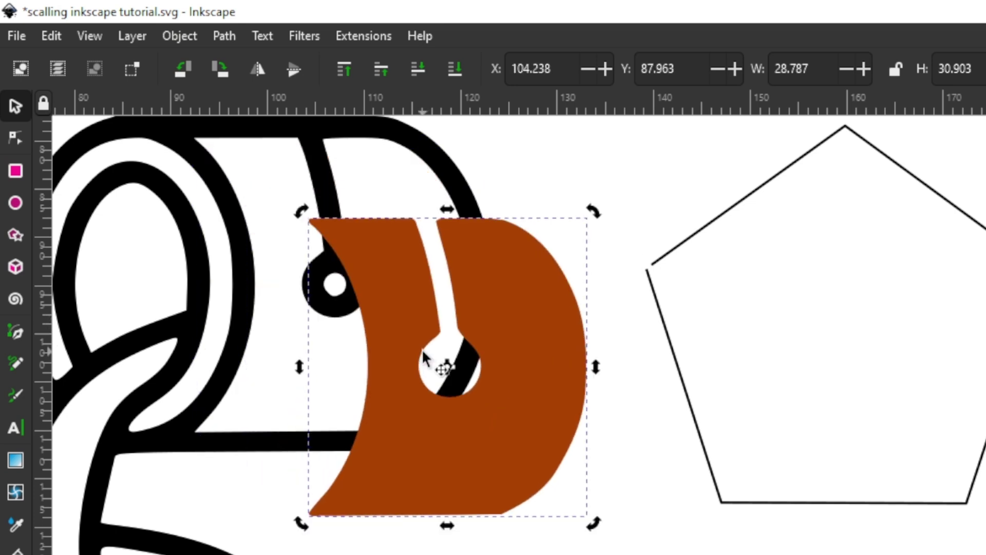
# - Delete the fill moved off the vector bucket and select the raster Paint bucket image beside the page
pyautogui.press('Delete')
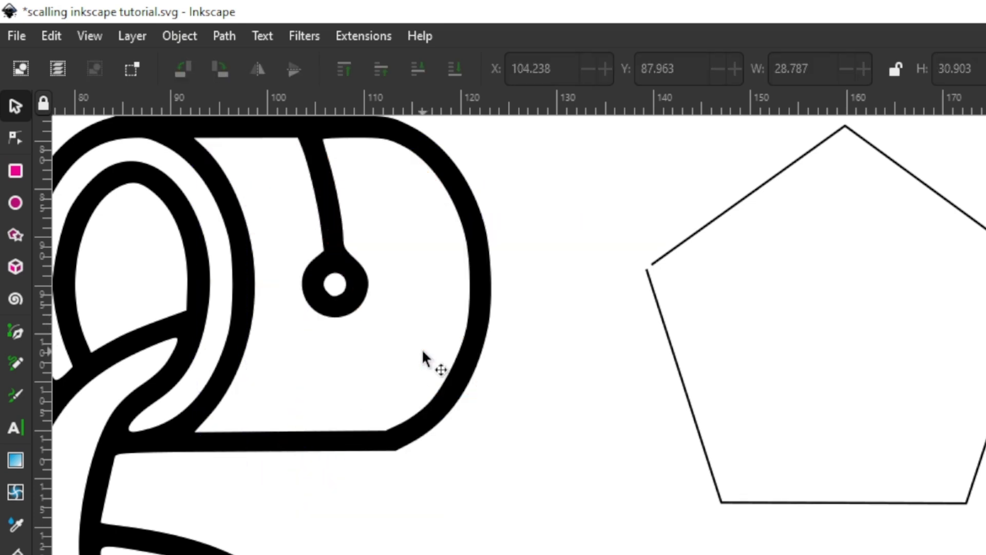
pyautogui.scroll(-3, 425, 358)
pyautogui.hscroll(-8, 462, 396)
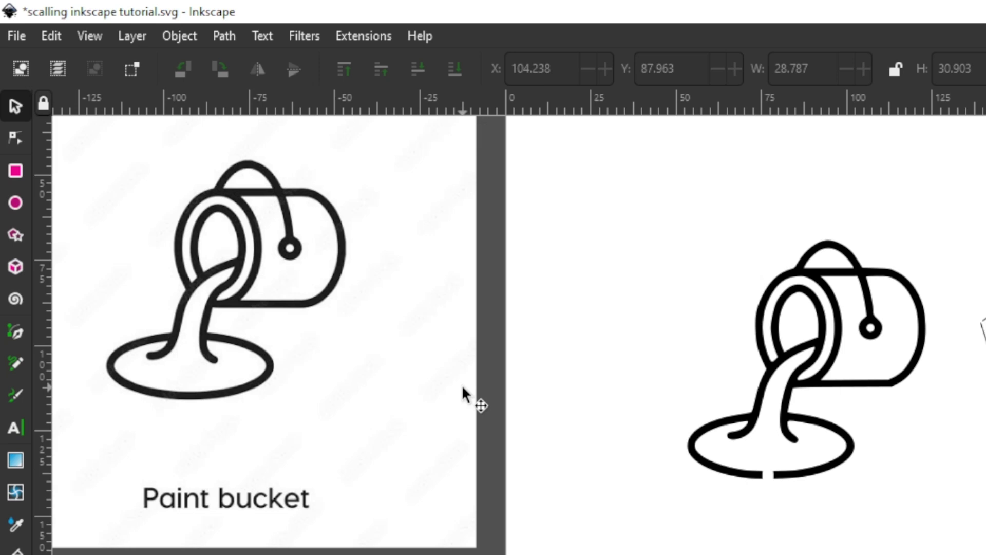
pyautogui.click(307, 349)
pyautogui.scroll(-2, 318, 355)
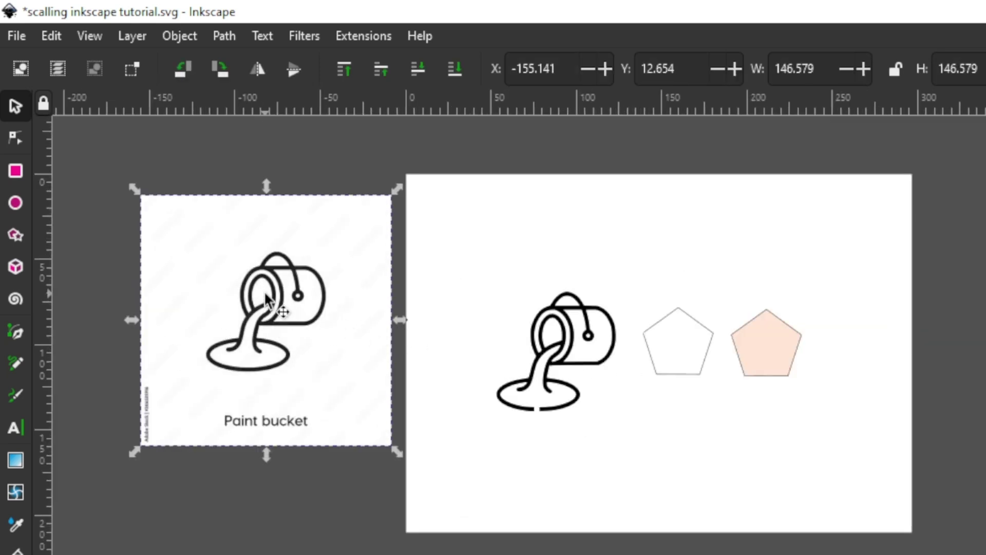
pyautogui.scroll(3, 264, 291)
pyautogui.scroll(1, 267, 298)
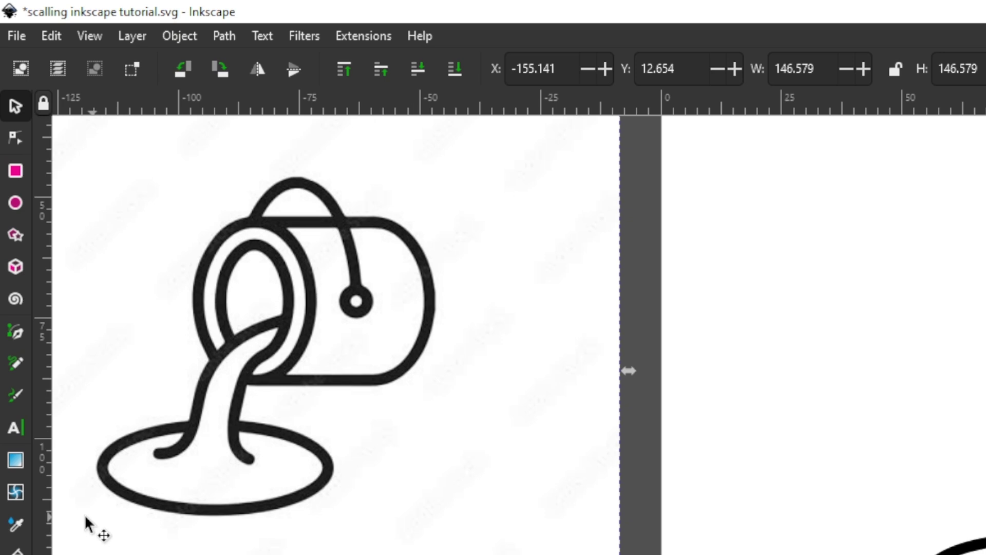
# - Move the raster Paint bucket image slightly to about X -157.5, Y 14.4 mm
pyautogui.click(16, 548)
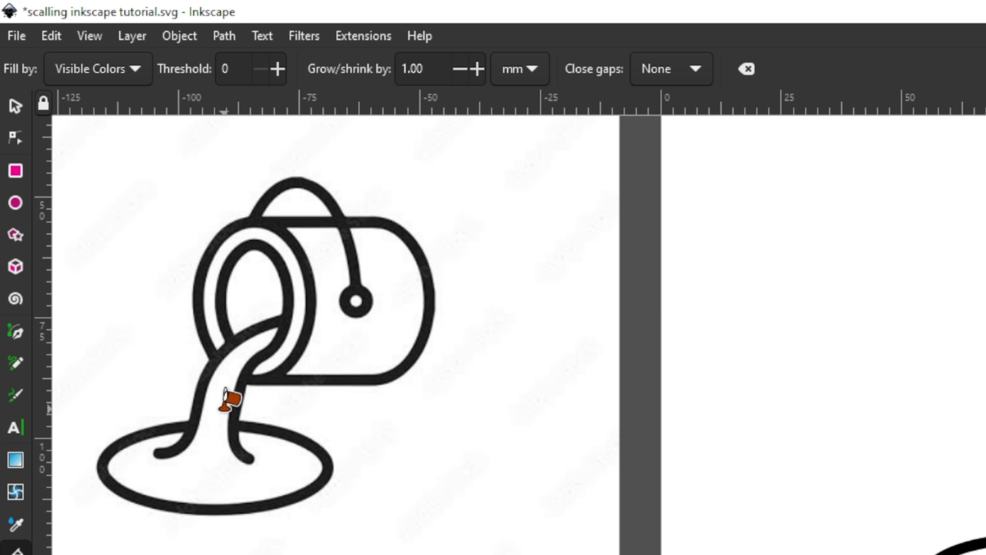
pyautogui.click(14, 106)
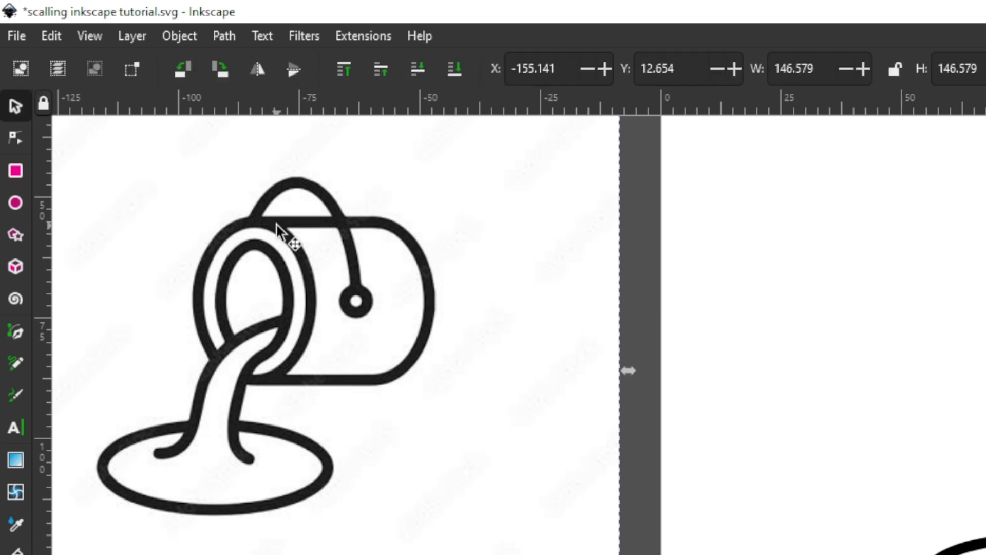
pyautogui.scroll(-3, 276, 223)
pyautogui.moveTo(296, 298)
pyautogui.mouseDown()
pyautogui.moveTo(299, 321)
pyautogui.moveTo(298, 292)
pyautogui.mouseUp()
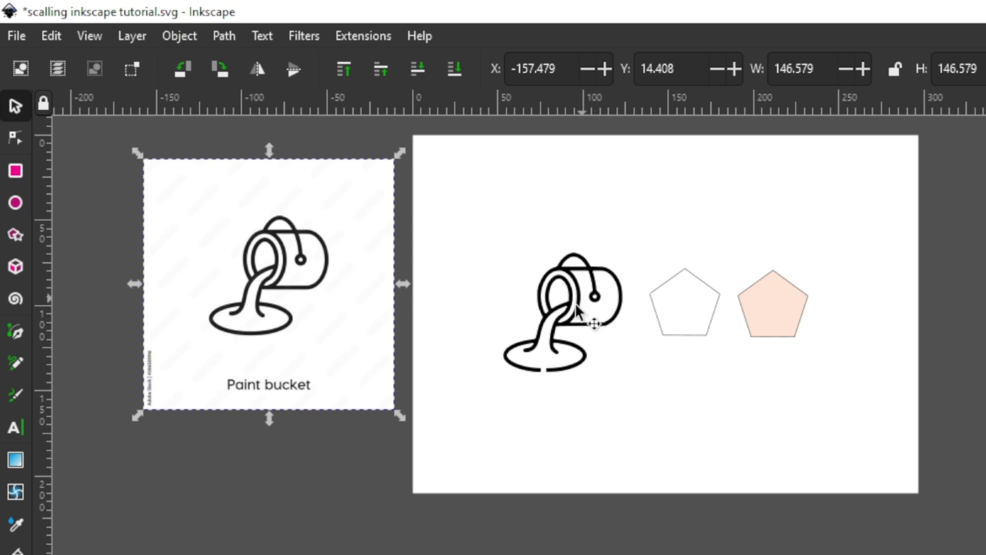
# - Try filling the raster image's bucket body with brown at a Threshold of 0, and undo the fill
pyautogui.scroll(2, 275, 253)
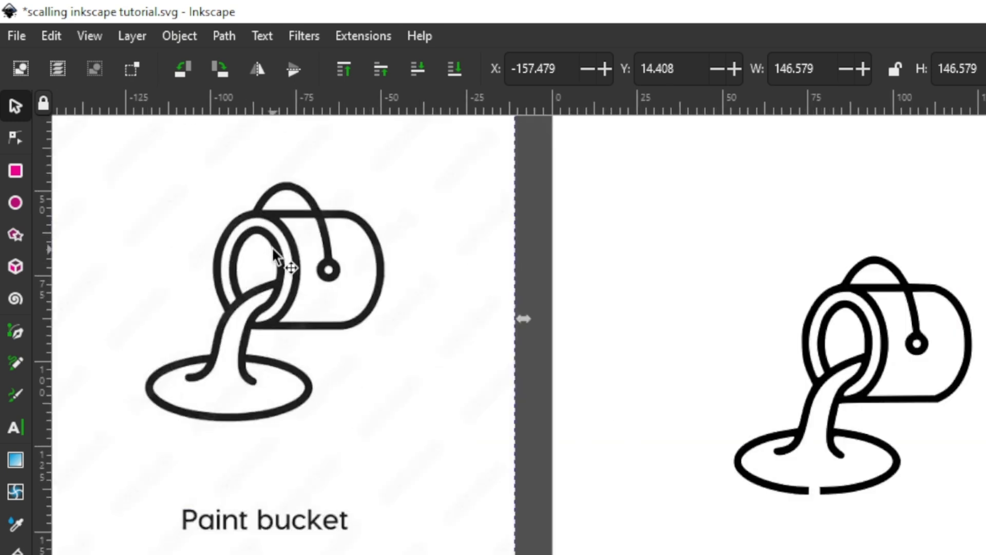
pyautogui.scroll(1, 275, 253)
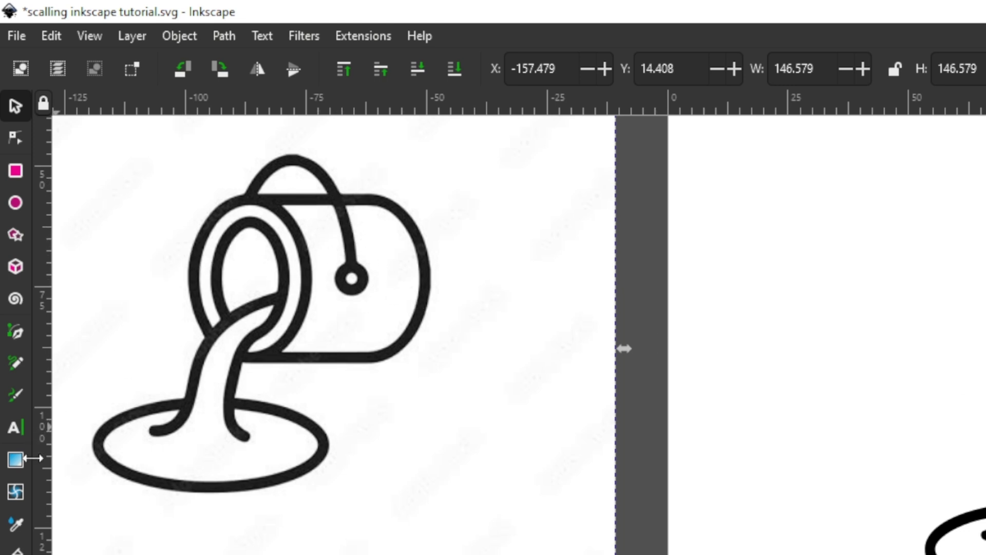
pyautogui.click(16, 548)
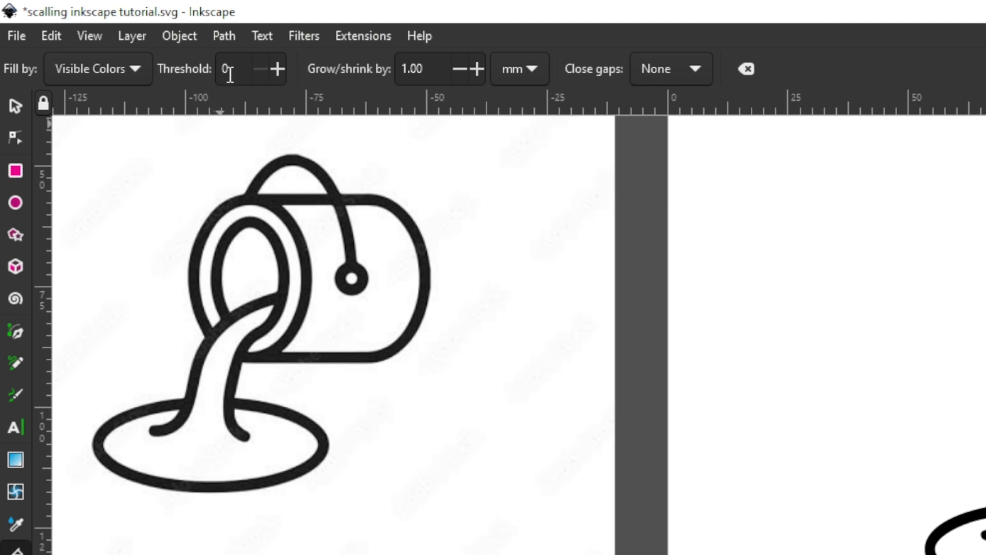
pyautogui.click(381, 259)
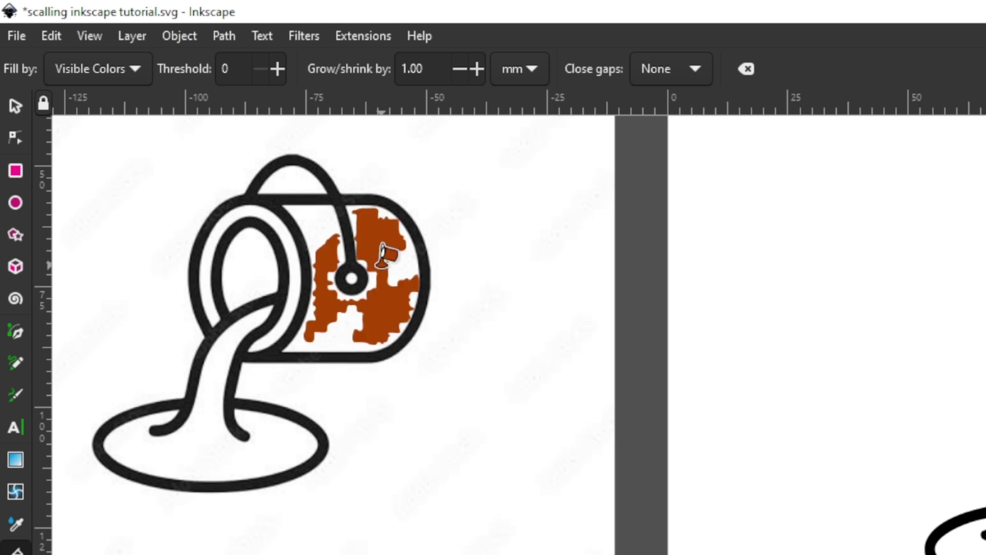
pyautogui.click(377, 292)
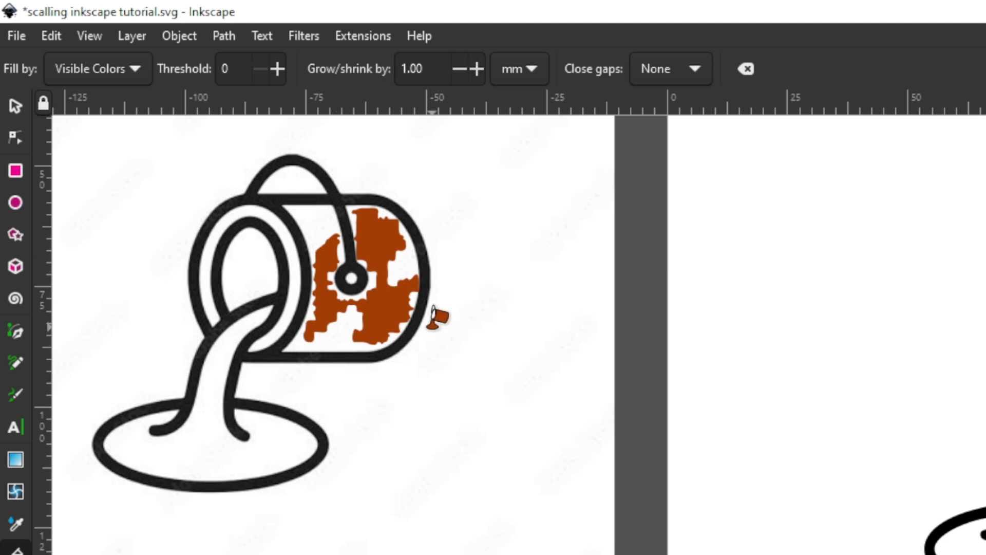
pyautogui.hotkey('ctrl', 'z')
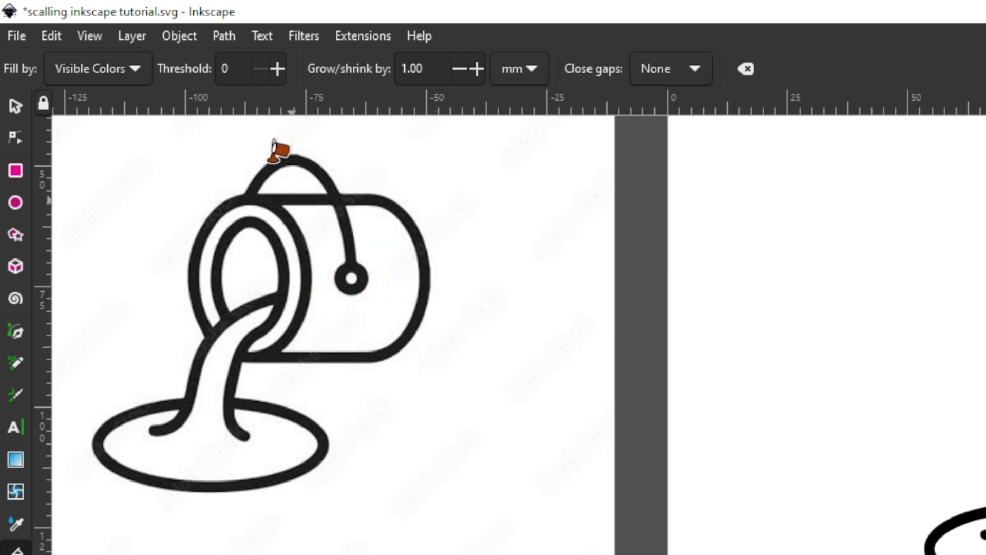
# - Set the Paint Bucket's Threshold to 100 and fill the raster image's bucket body with brown
pyautogui.click(277, 64)
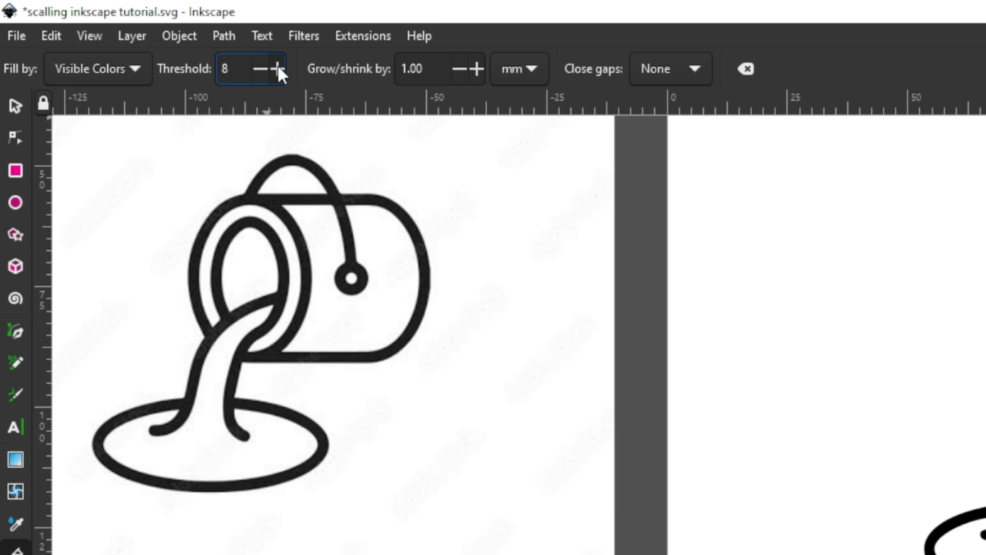
pyautogui.moveTo(278, 64); pyautogui.dragTo(278, 64)
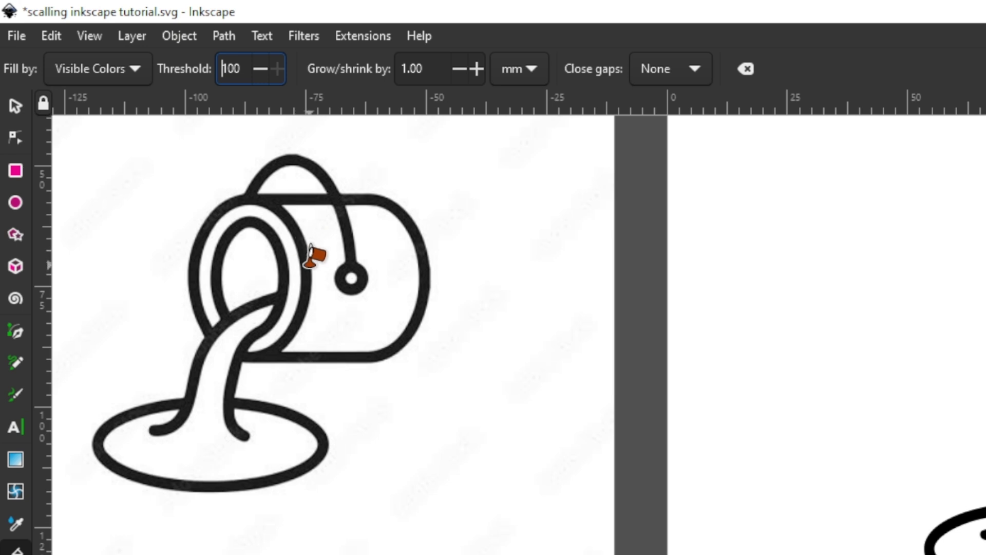
pyautogui.click(323, 233)
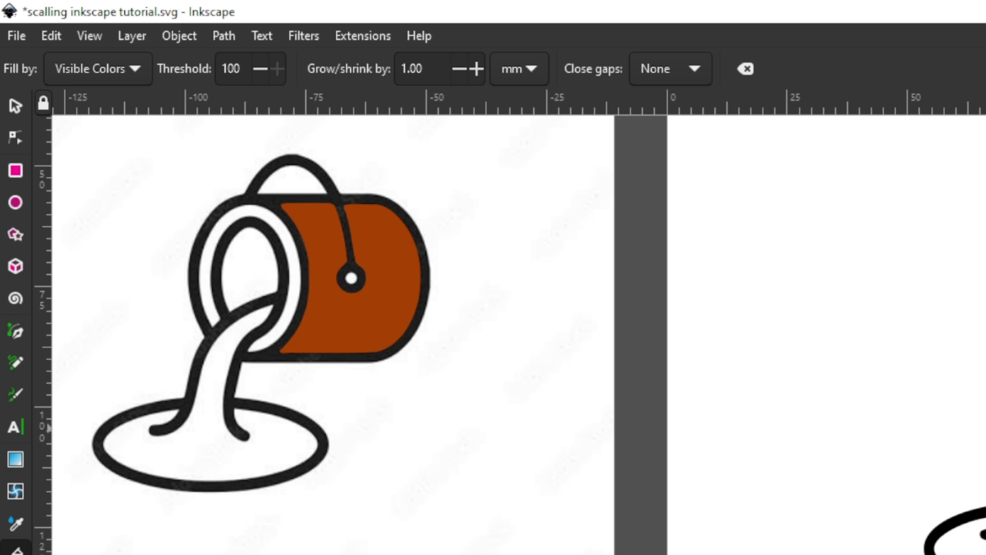
# - Examine the vector bucket drawing's outline at very high magnification to judge how sharp its edges are
pyautogui.click(12, 109)
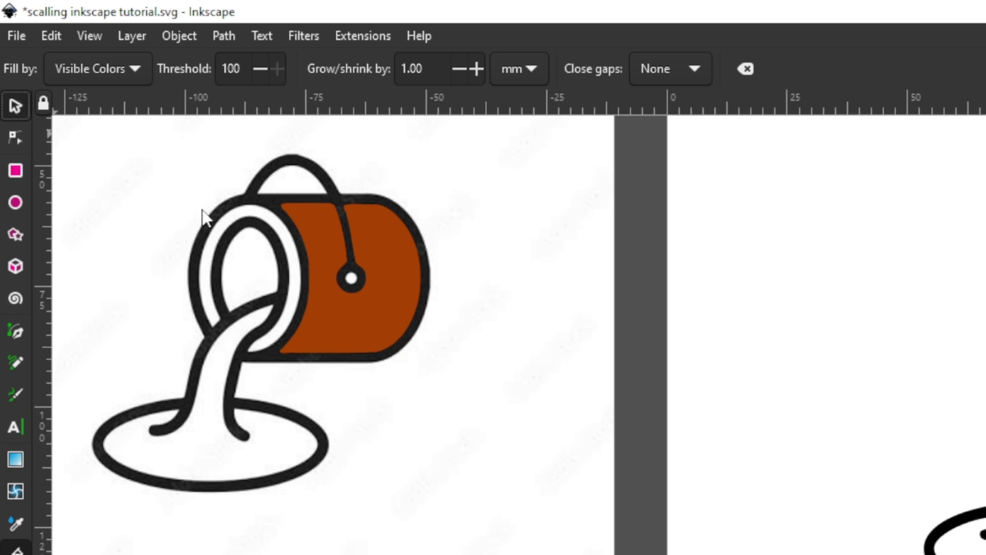
pyautogui.scroll(-2, 507, 368)
pyautogui.hscroll(6, 616, 388)
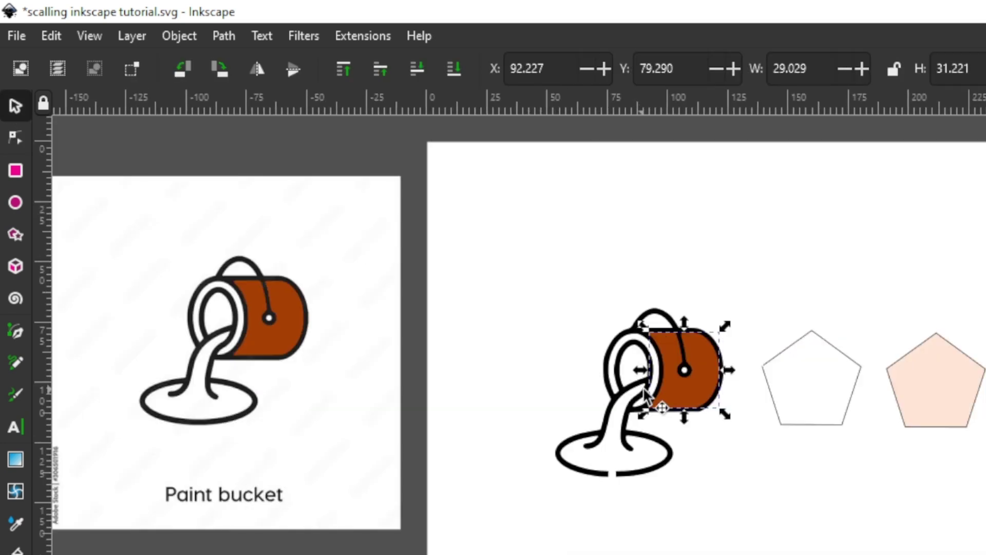
pyautogui.scroll(2, 654, 399)
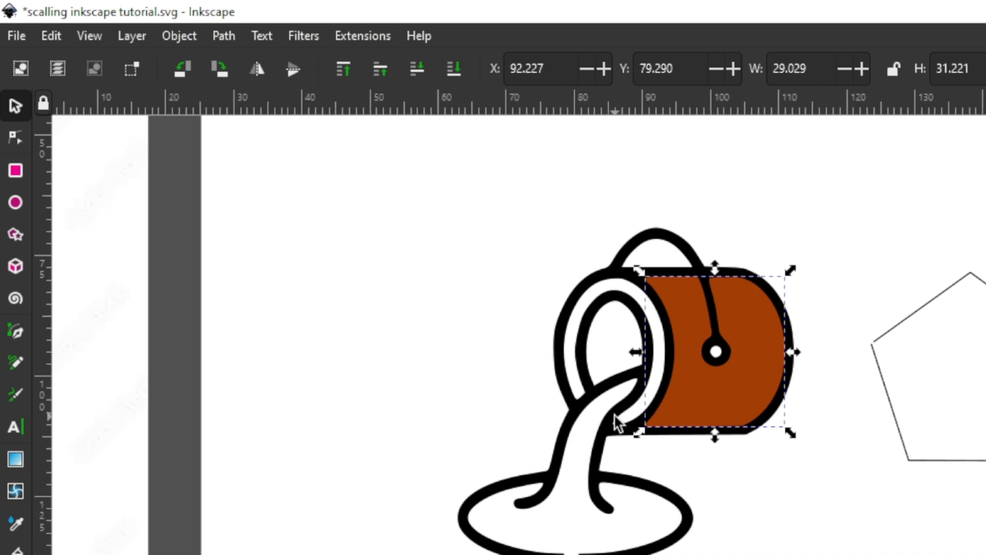
pyautogui.scroll(10, 618, 422)
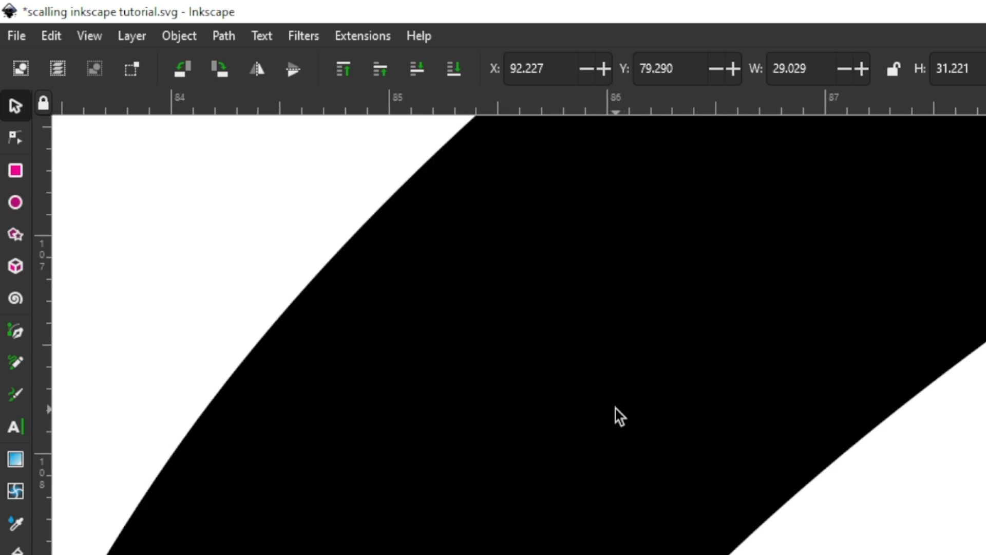
pyautogui.scroll(4, 615, 408)
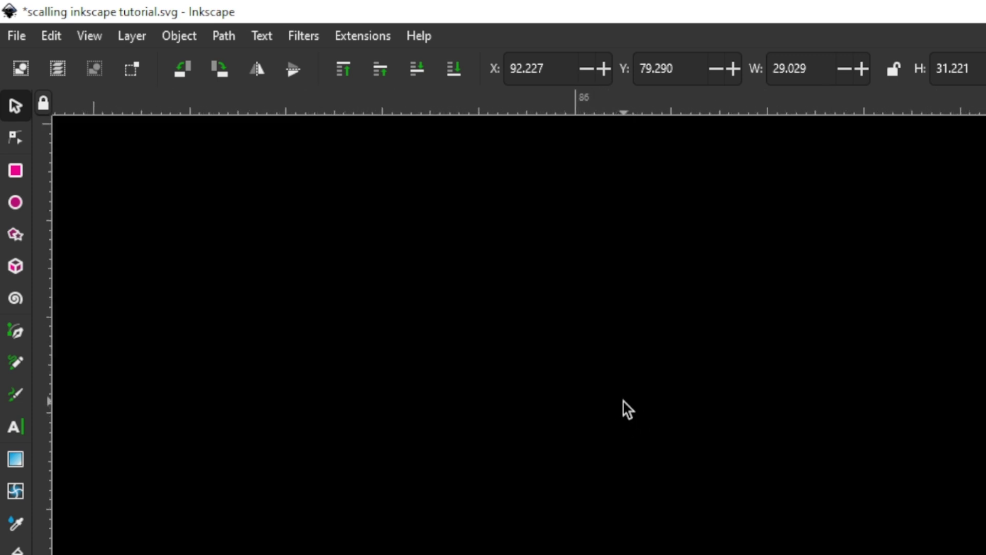
pyautogui.scroll(-14, 623, 401)
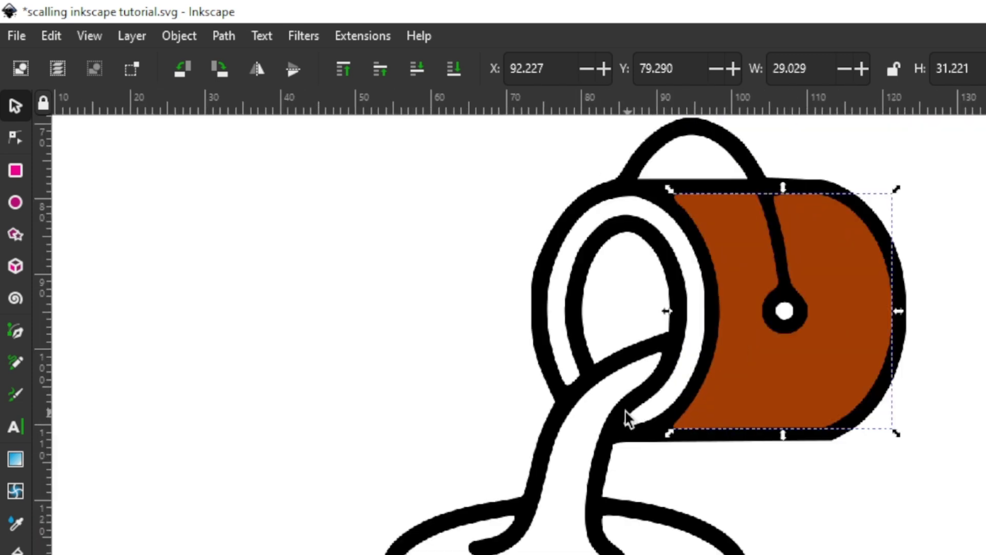
# - Examine the raster image's outline around the poured paint at very high magnification to compare its edge quality
pyautogui.scroll(-5, 627, 418)
pyautogui.hscroll(-3, 385, 406)
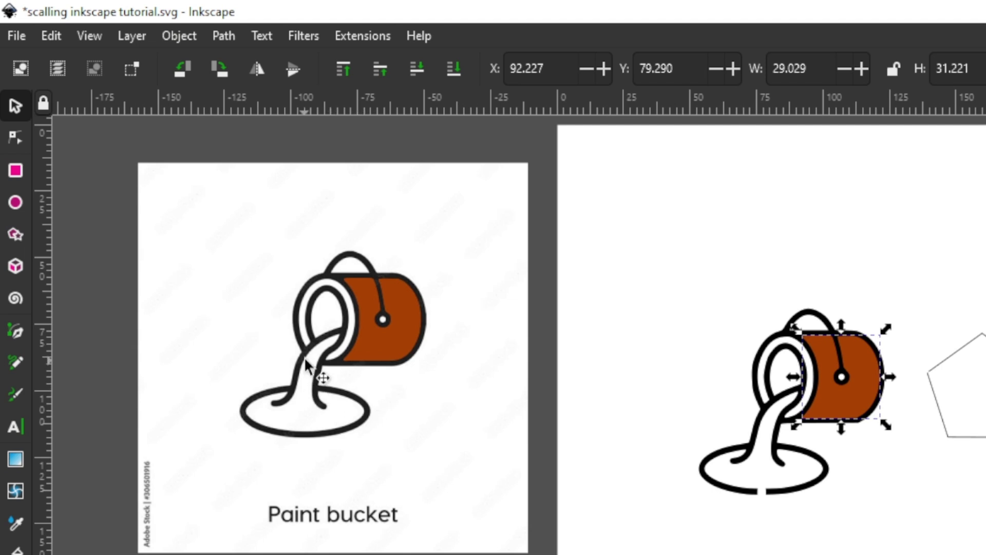
pyautogui.scroll(4, 307, 366)
pyautogui.scroll(-1, 308, 356)
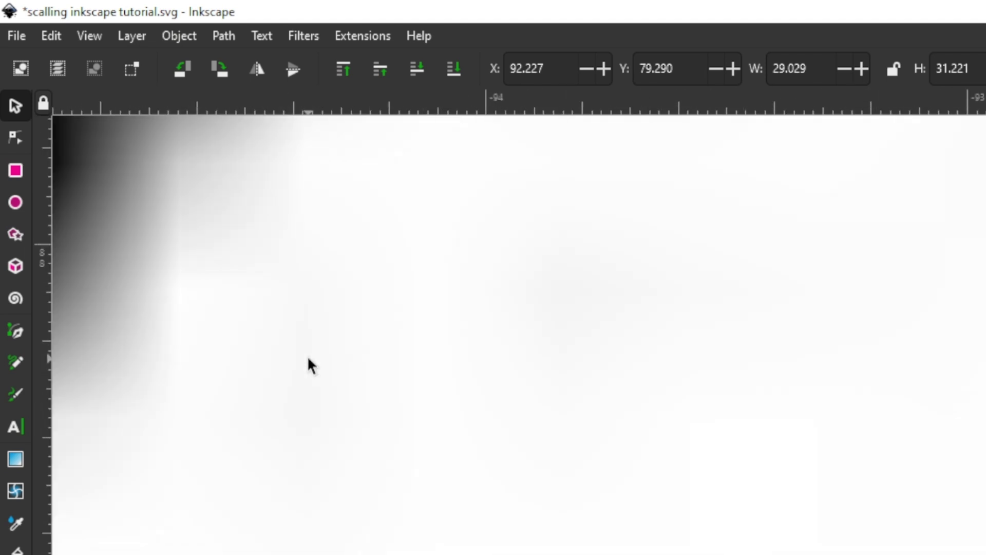
pyautogui.scroll(4, 307, 356)
pyautogui.hscroll(-5, 310, 359)
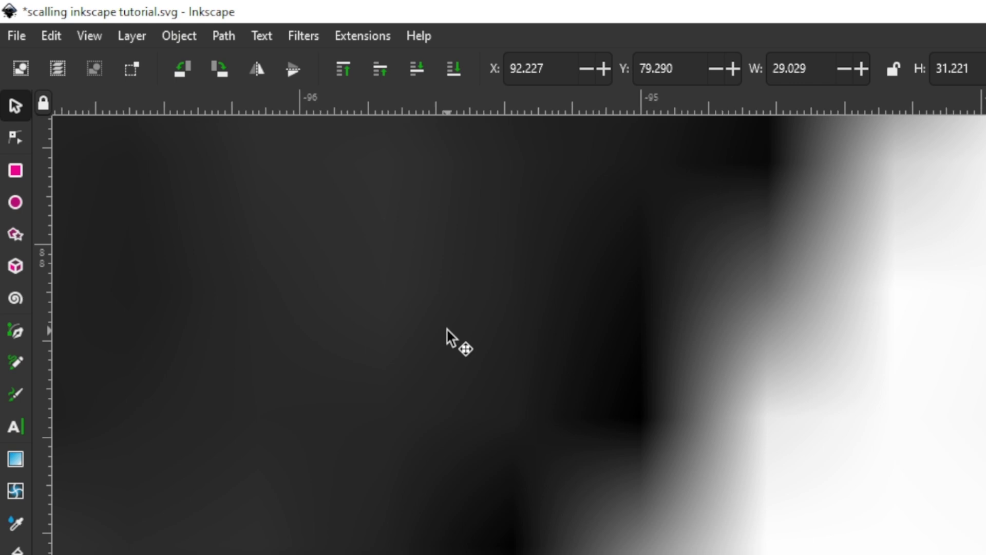
pyautogui.scroll(-6, 447, 329)
pyautogui.scroll(-12, 449, 327)
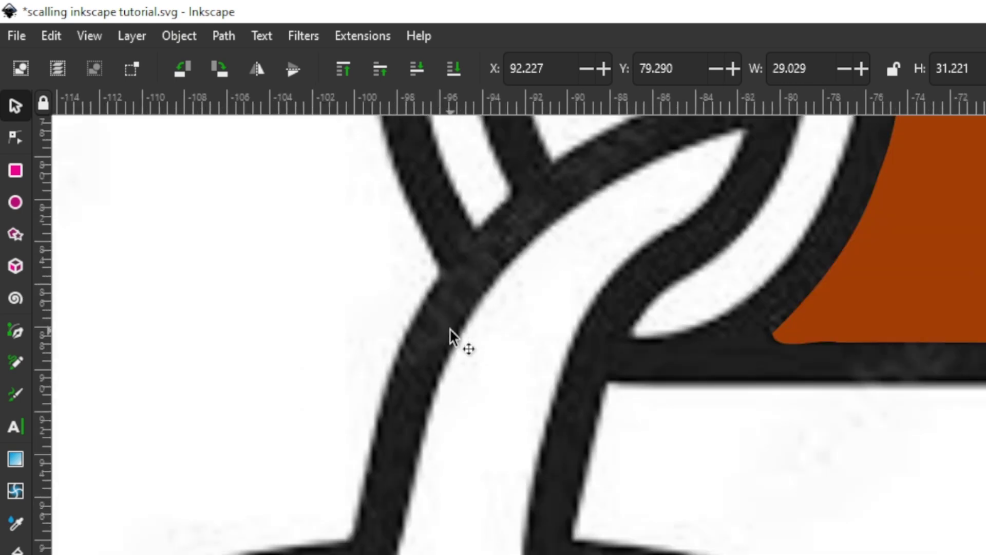
pyautogui.scroll(-5, 449, 328)
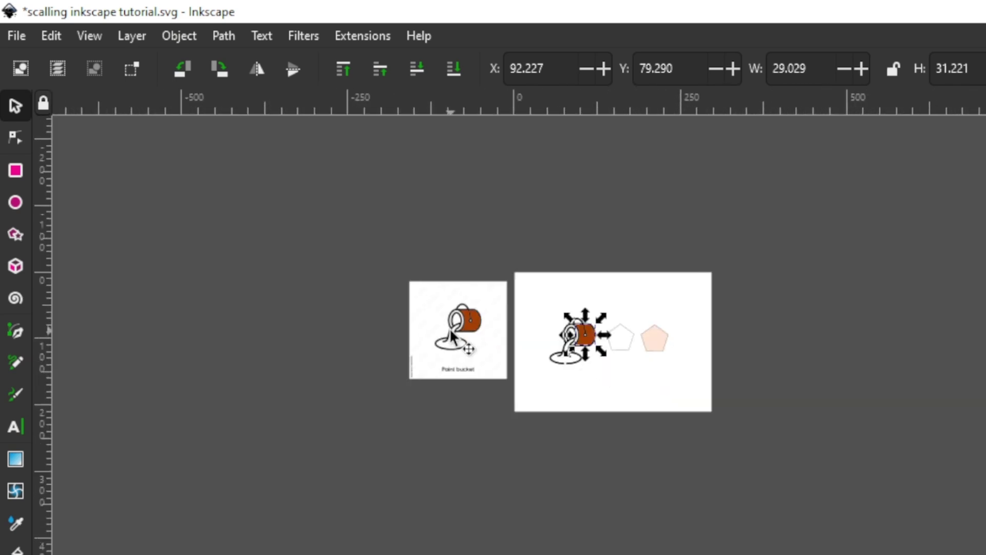
# - Remove the brown fill from the vector bucket's body, leaving nothing selected
pyautogui.scroll(4, 569, 323)
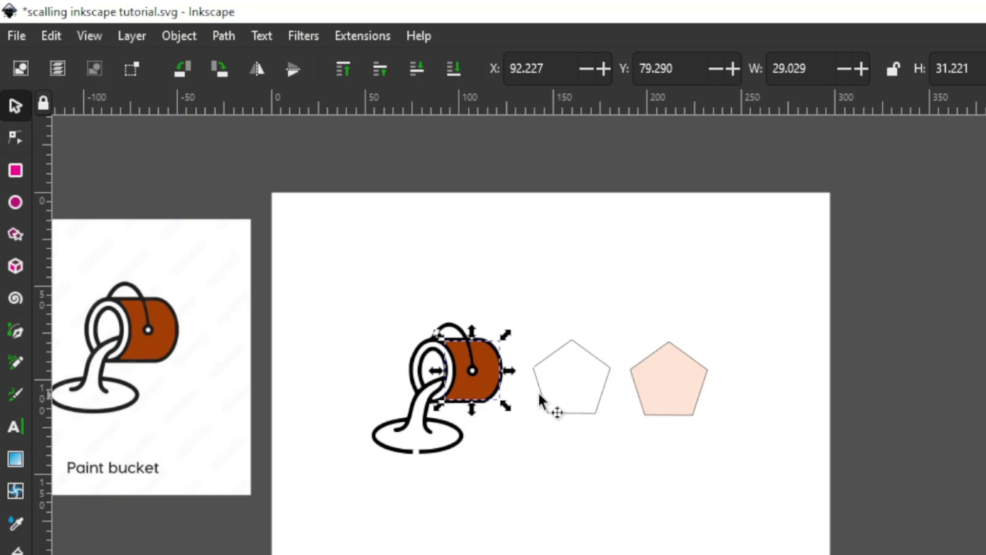
pyautogui.scroll(1, 538, 394)
pyautogui.press('Escape')
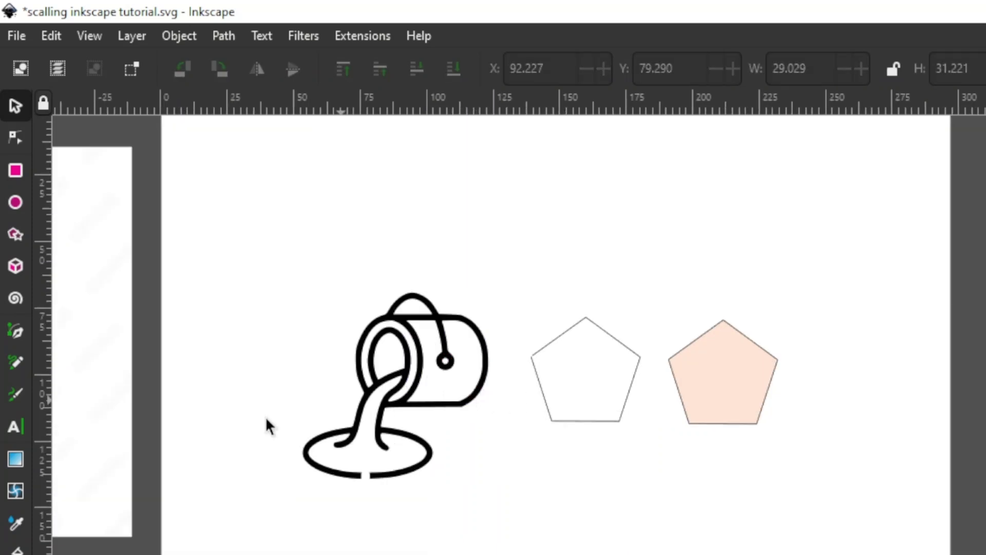
# - Fill the vector bucket's body with brown at a Grow/shrink of 1.00 mm, and undo the fill
pyautogui.click(17, 550)
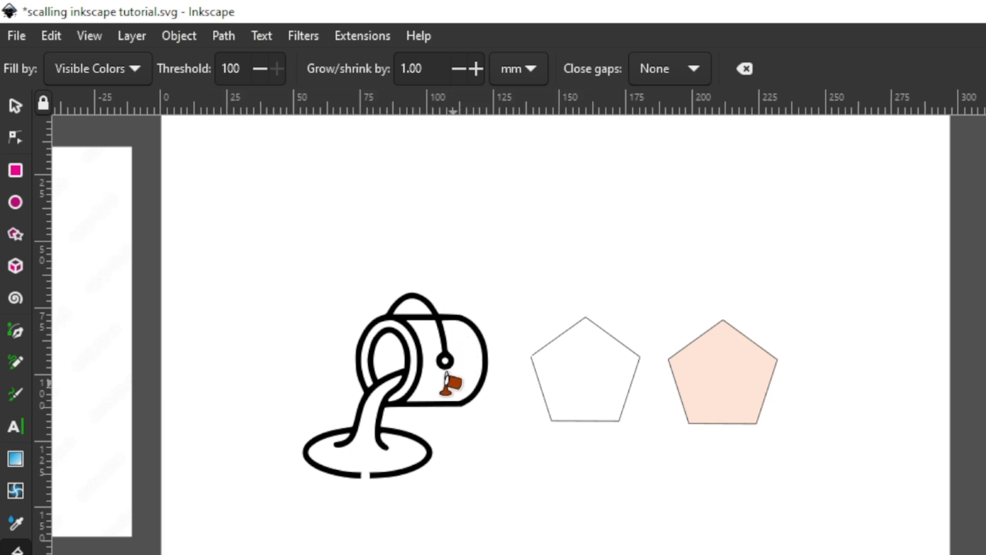
pyautogui.keyDown('ctrl'); pyautogui.scroll(2, 456, 371); pyautogui.keyUp('ctrl')
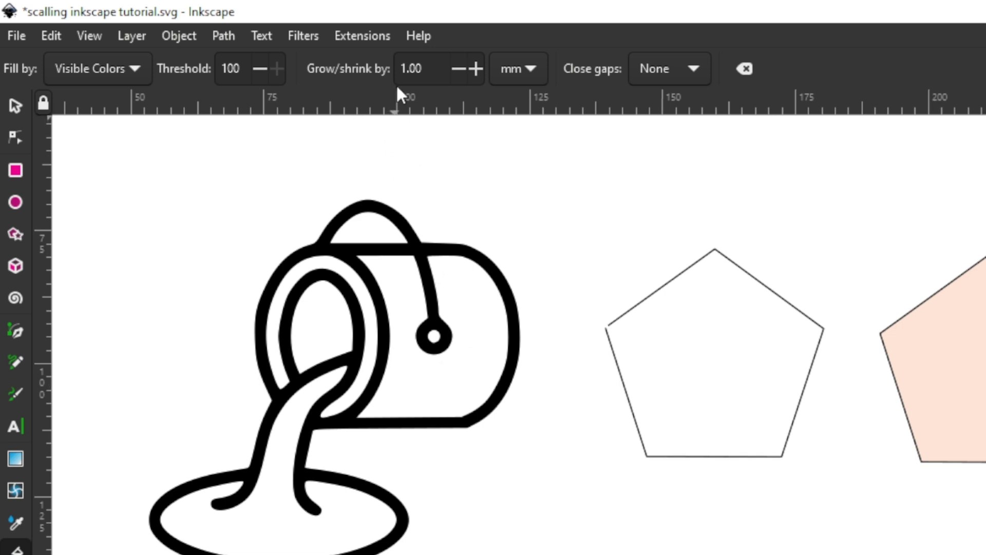
pyautogui.click(457, 308)
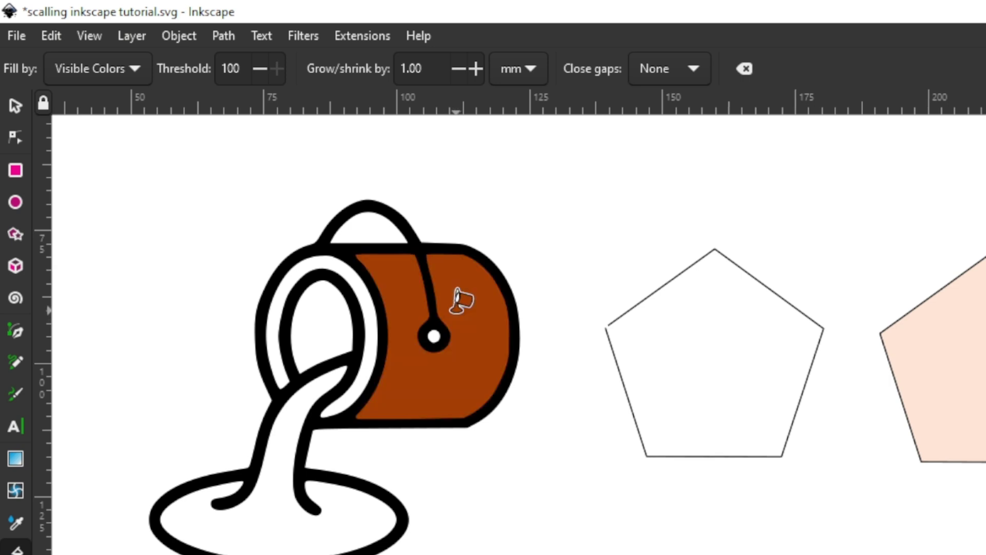
pyautogui.hotkey('ctrl', 'z')
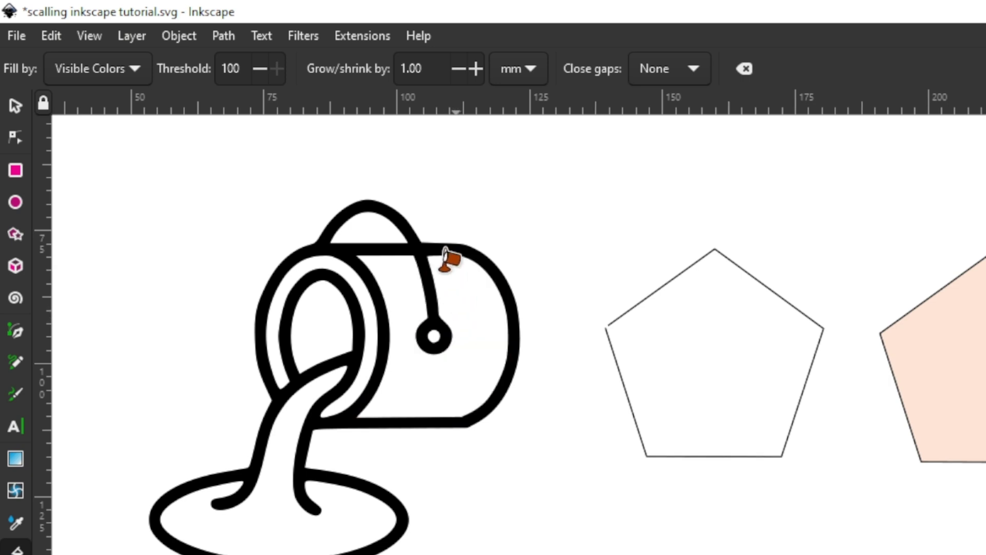
# - Set the Paint Bucket's Grow/shrink to 30.40 mm and fill the vector bucket's body with brown
pyautogui.click(476, 75)
pyautogui.moveTo(477, 75); pyautogui.dragTo(477, 75)
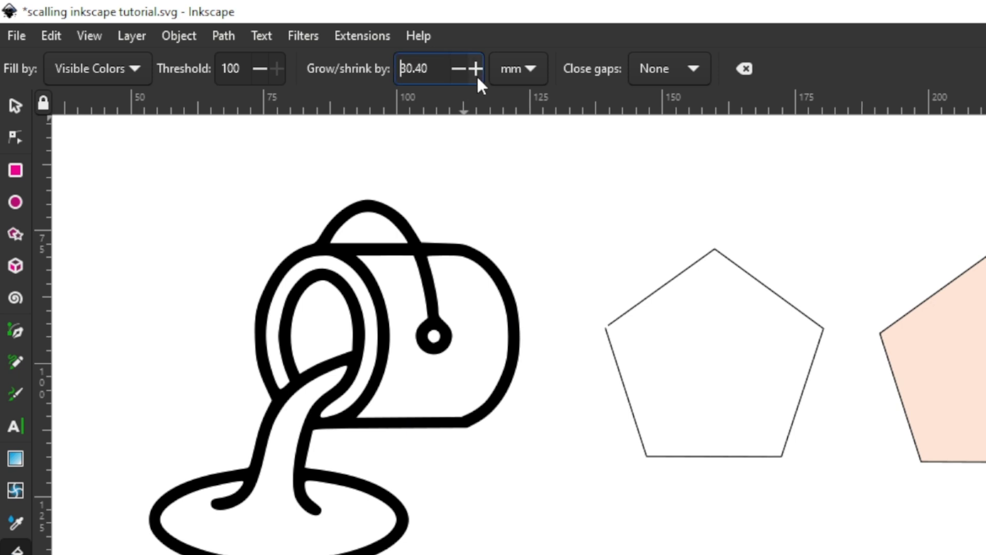
pyautogui.click(476, 311)
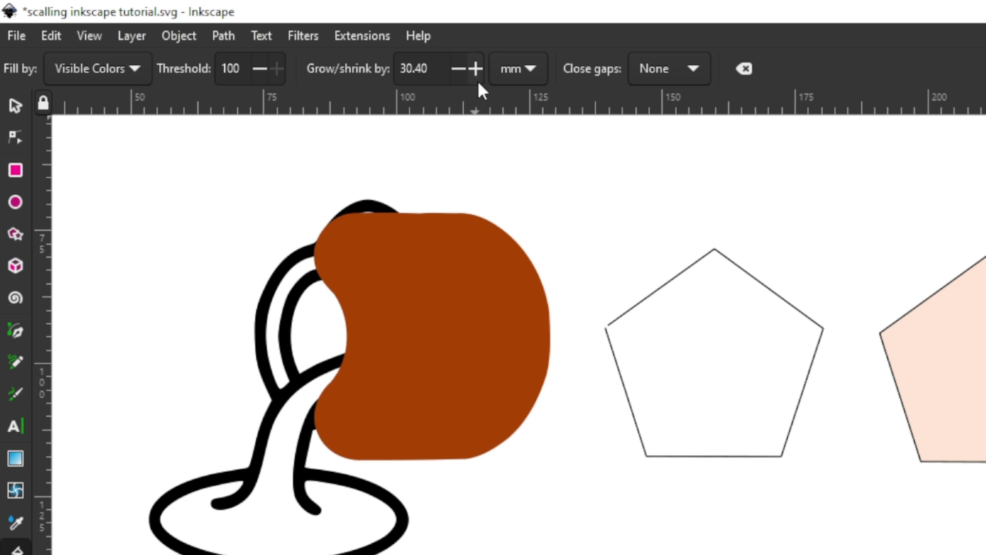
# - Undo the previous fill, try filling the vector bucket's body at a Grow/shrink of 17.50 mm, and undo that fill
pyautogui.hotkey('ctrl', 'z')
pyautogui.moveTo(464, 65); pyautogui.dragTo(463, 64)
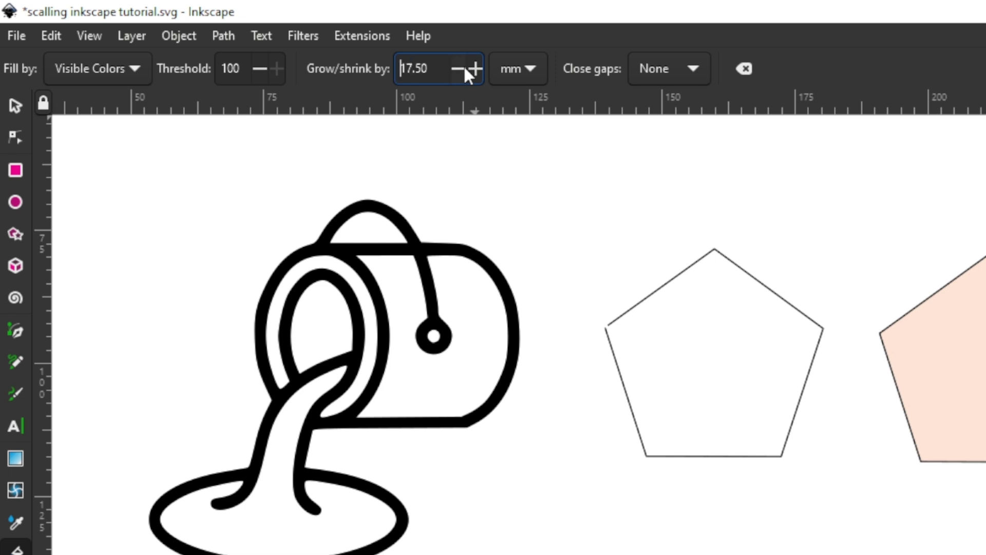
pyautogui.click(464, 375)
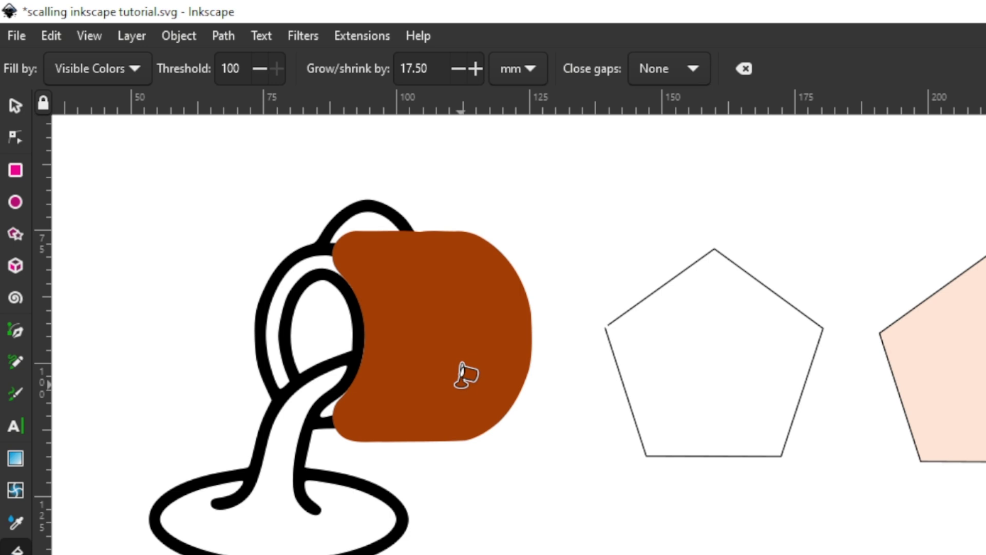
pyautogui.hotkey('ctrl', 'z')
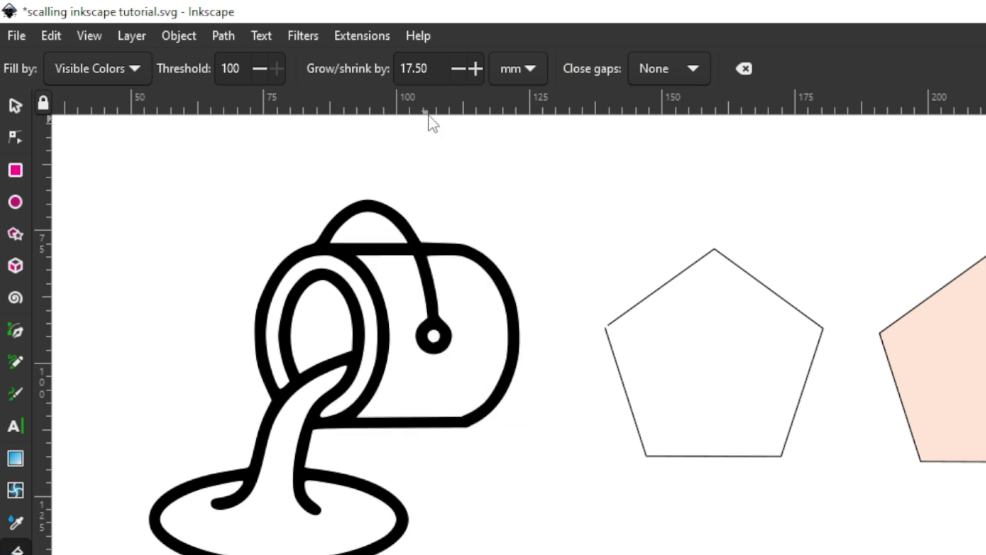
# - Set the Paint Bucket's Grow/shrink to -0.70 mm, fill the vector bucket's body with brown, and inspect the fill's edges
pyautogui.click(462, 65)
pyautogui.moveTo(463, 64); pyautogui.dragTo(464, 64)
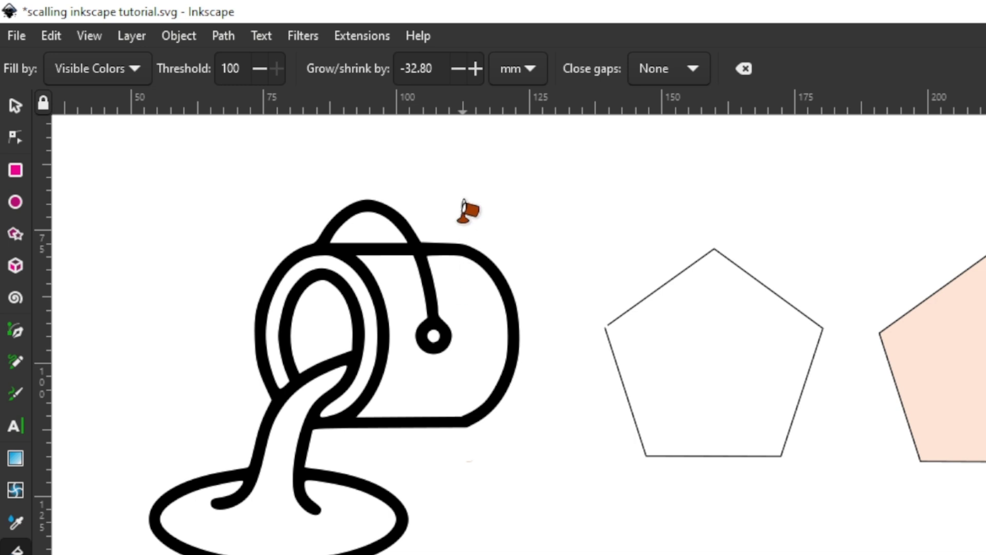
pyautogui.moveTo(476, 70); pyautogui.dragTo(476, 71)
pyautogui.click(468, 303)
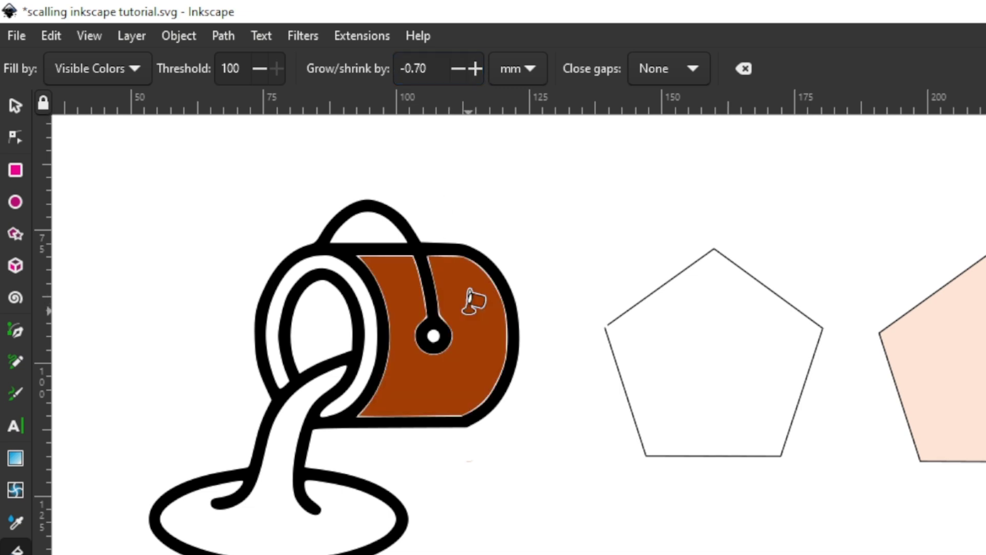
pyautogui.keyDown('ctrl'); pyautogui.scroll(4, 470, 303); pyautogui.keyUp('ctrl')
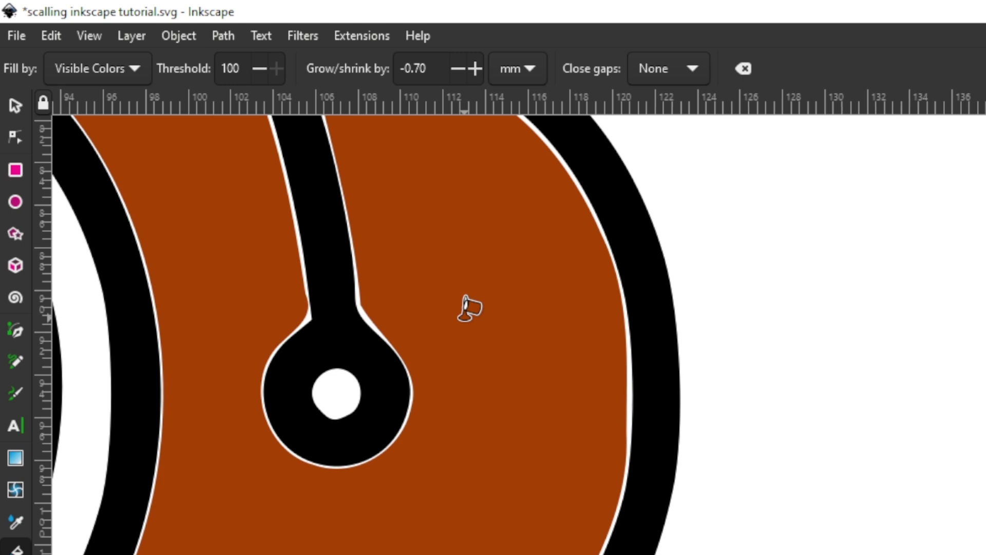
pyautogui.keyDown('ctrl'); pyautogui.scroll(-1, 469, 308); pyautogui.keyUp('ctrl')
pyautogui.keyDown('ctrl'); pyautogui.scroll(-1, 469, 310); pyautogui.keyUp('ctrl')
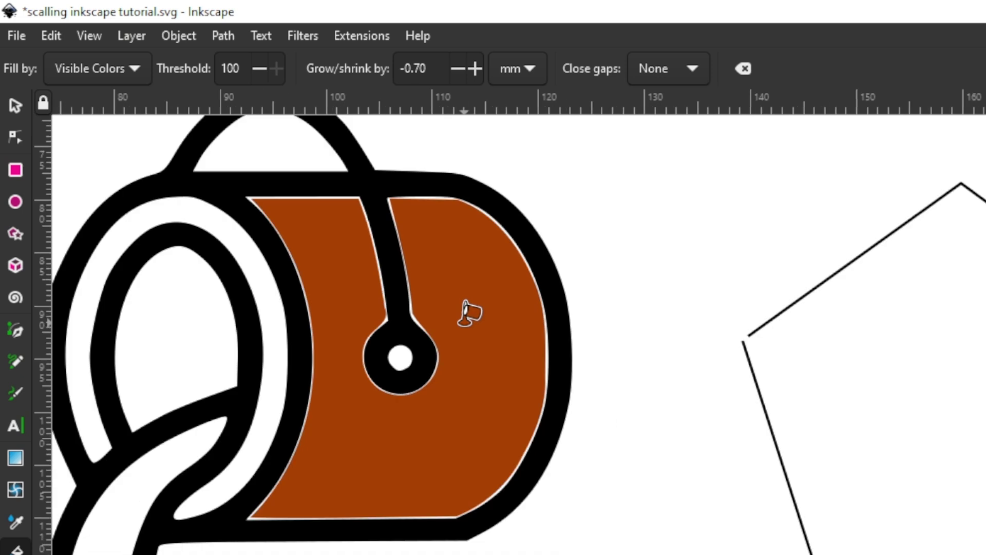
pyautogui.keyDown('ctrl'); pyautogui.scroll(-2, 462, 333); pyautogui.keyUp('ctrl')
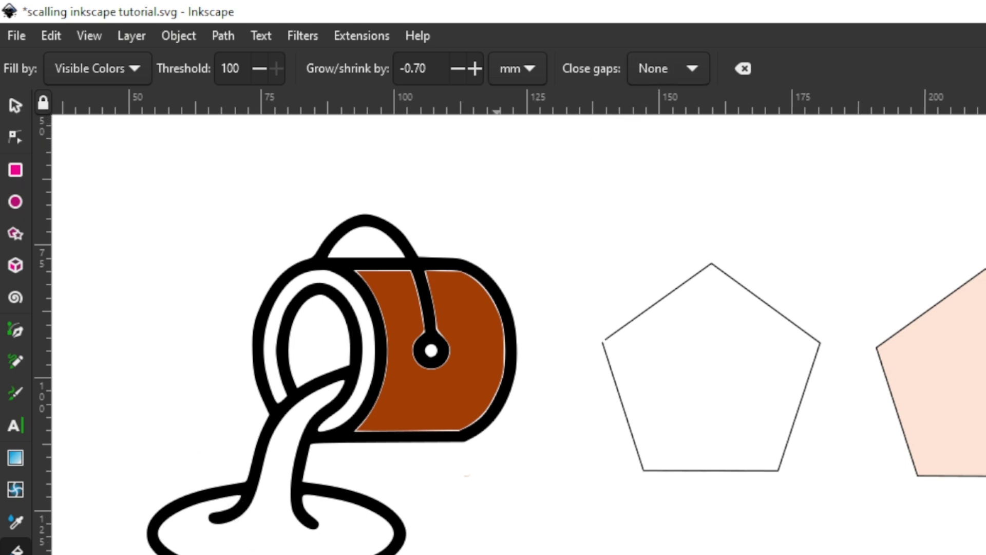
# - Try to fill the vector drawing's open paint puddle with brown while Close gaps is None, and inspect the gap in its outline
pyautogui.hscroll(-3, 506, 550)
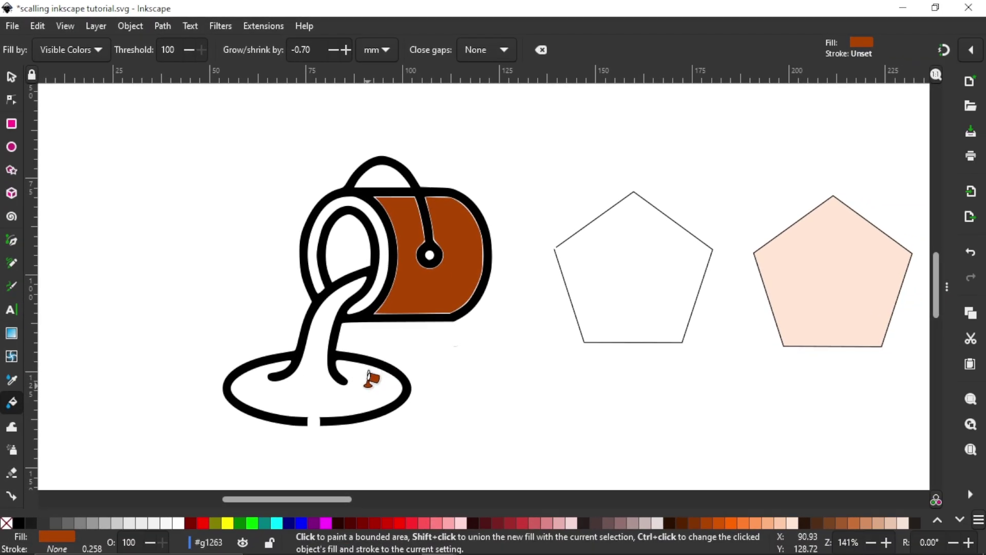
pyautogui.scroll(-2, 369, 380)
pyautogui.scroll(2, 352, 397)
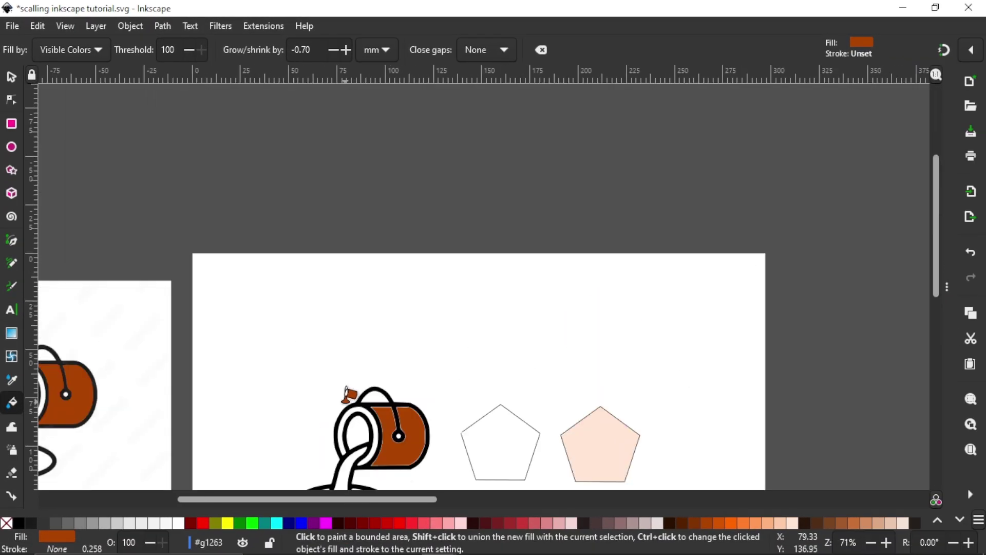
pyautogui.scroll(-2, 348, 396)
pyautogui.scroll(1, 352, 397)
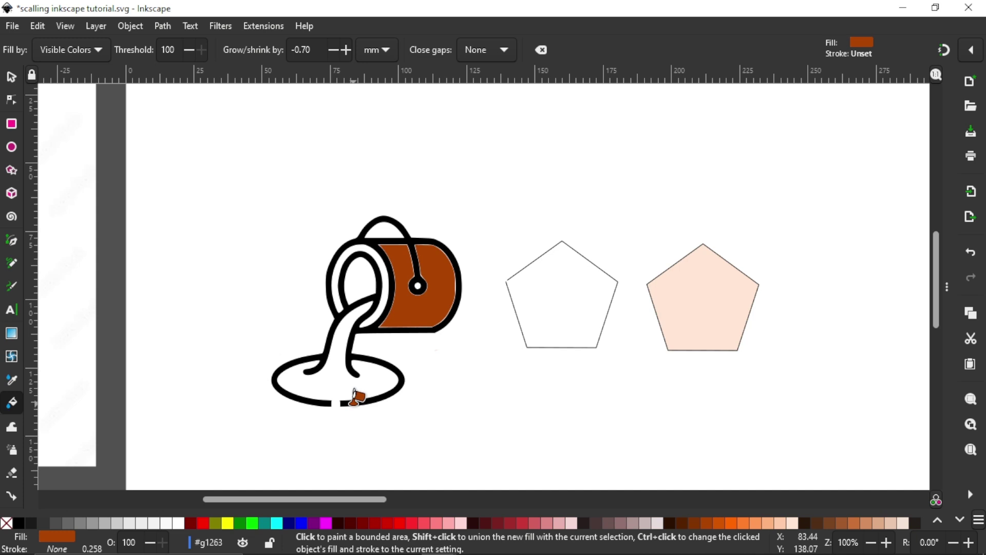
pyautogui.click(329, 375)
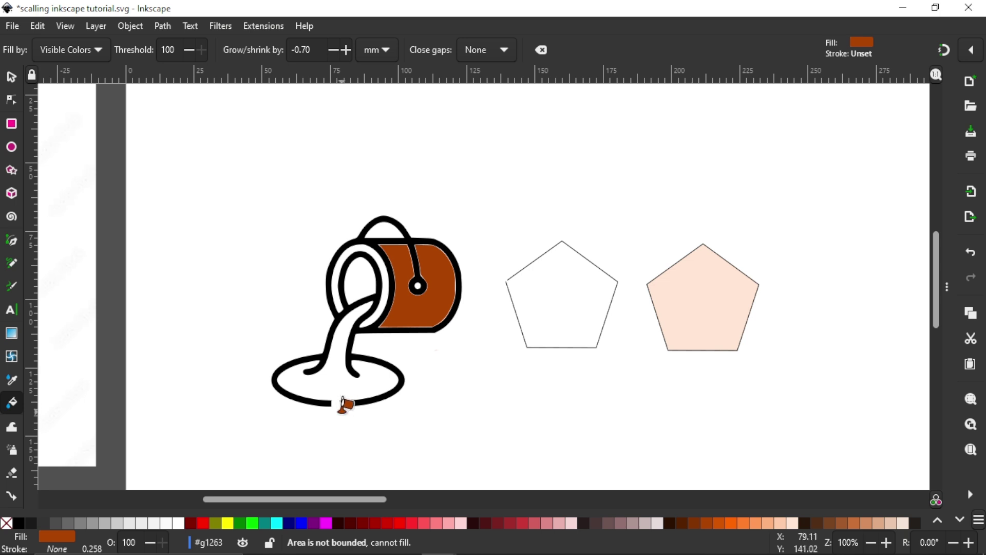
pyautogui.scroll(5, 344, 406)
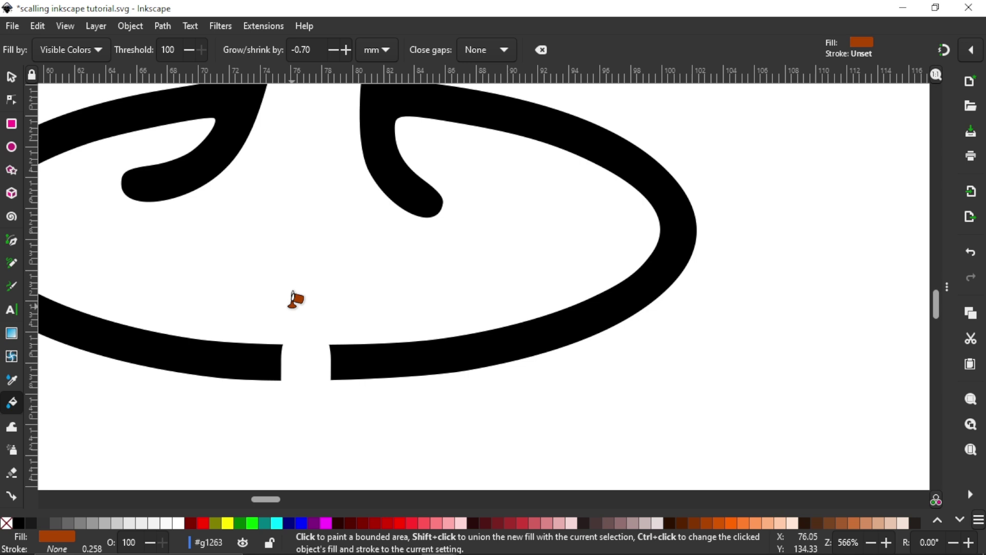
pyautogui.scroll(-2, 392, 203)
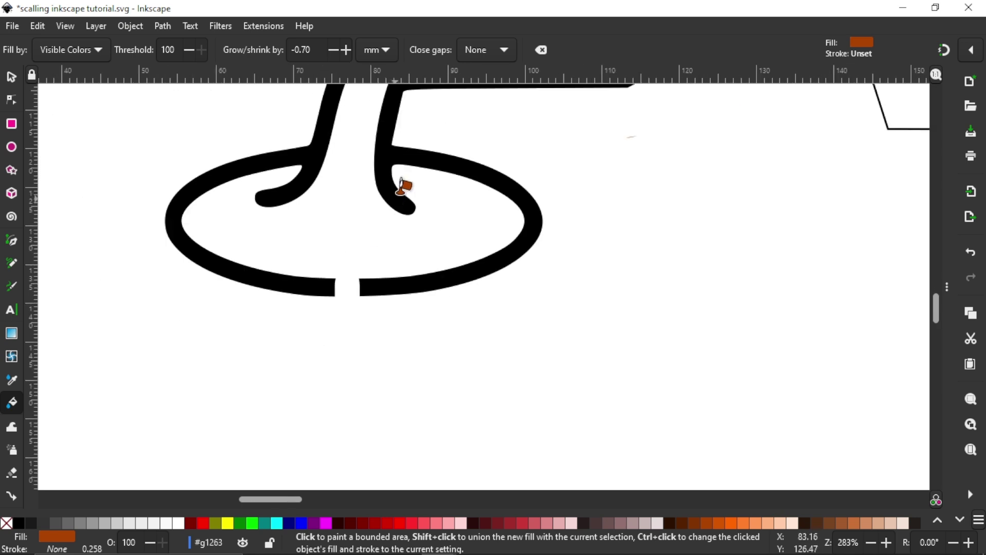
# - Set Close gaps to Small and examine the gap in the unfilled pentagon's outline
pyautogui.click(482, 53)
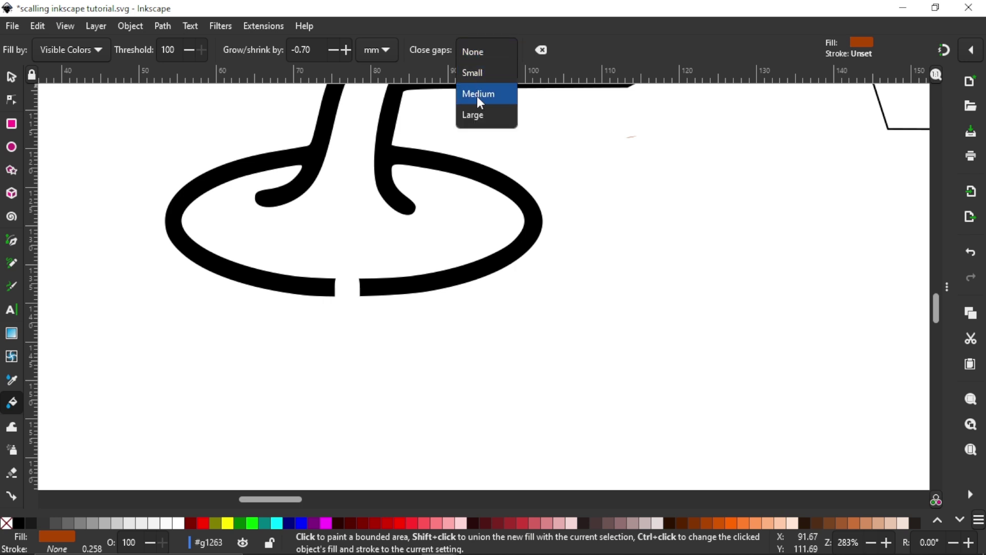
pyautogui.click(473, 72)
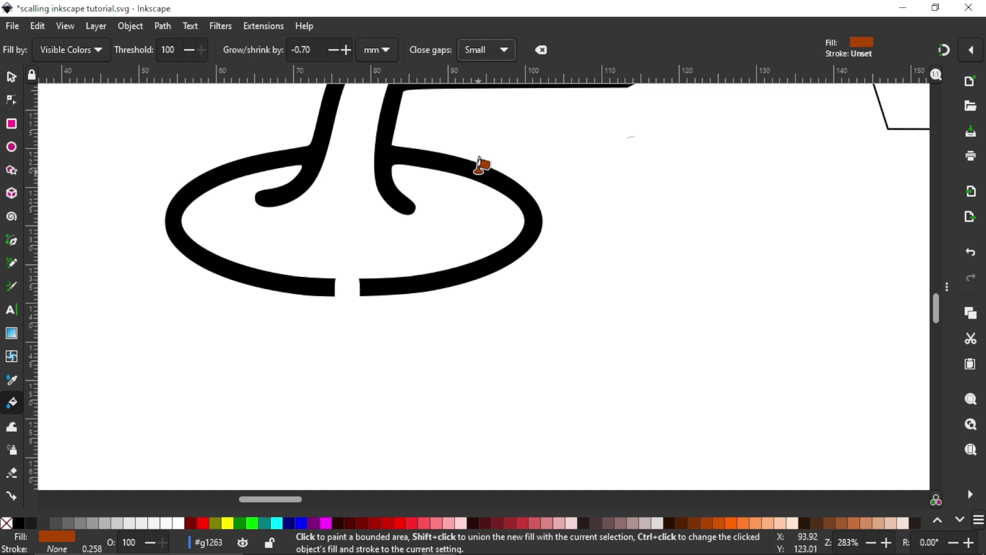
pyautogui.scroll(-3, 480, 164)
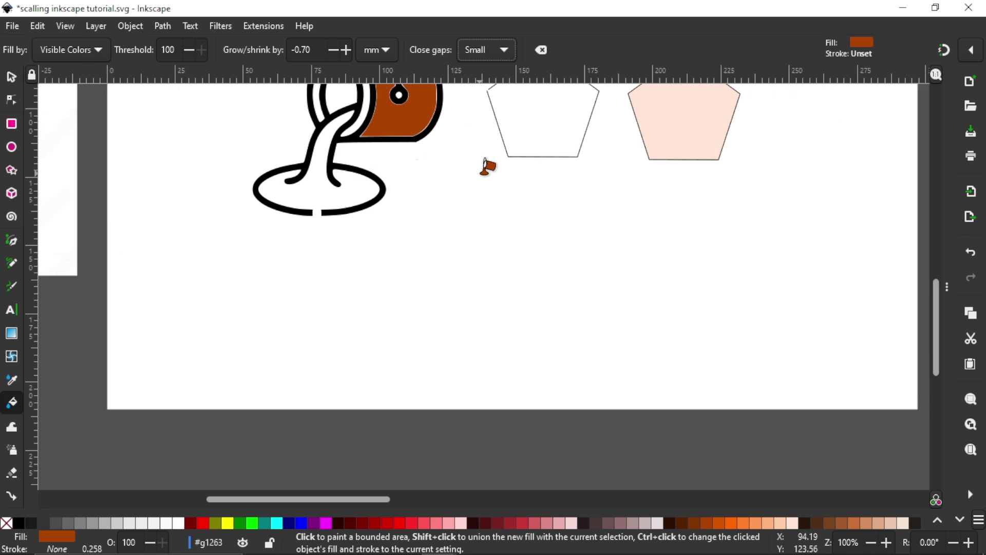
pyautogui.scroll(3, 486, 167)
pyautogui.scroll(2, 577, 228)
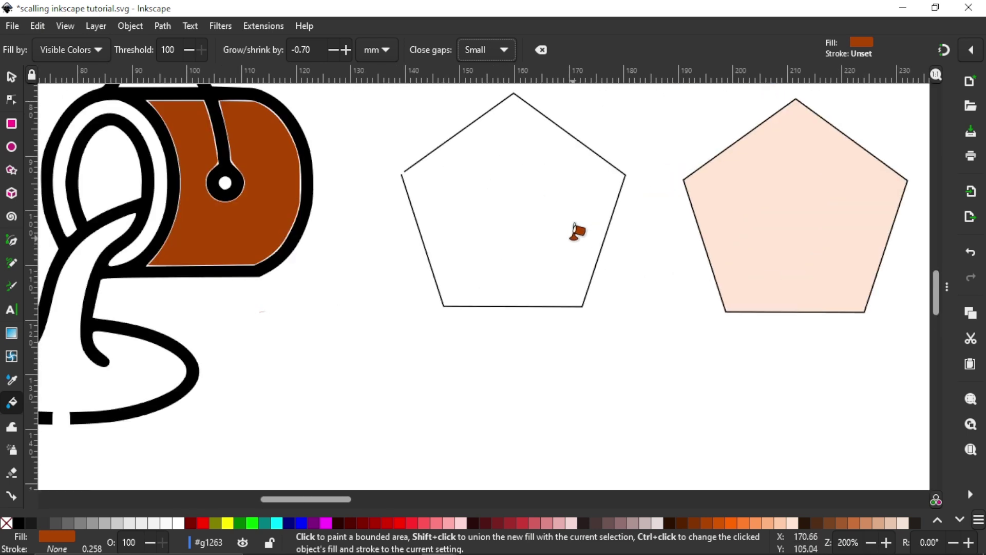
pyautogui.scroll(2, 577, 231)
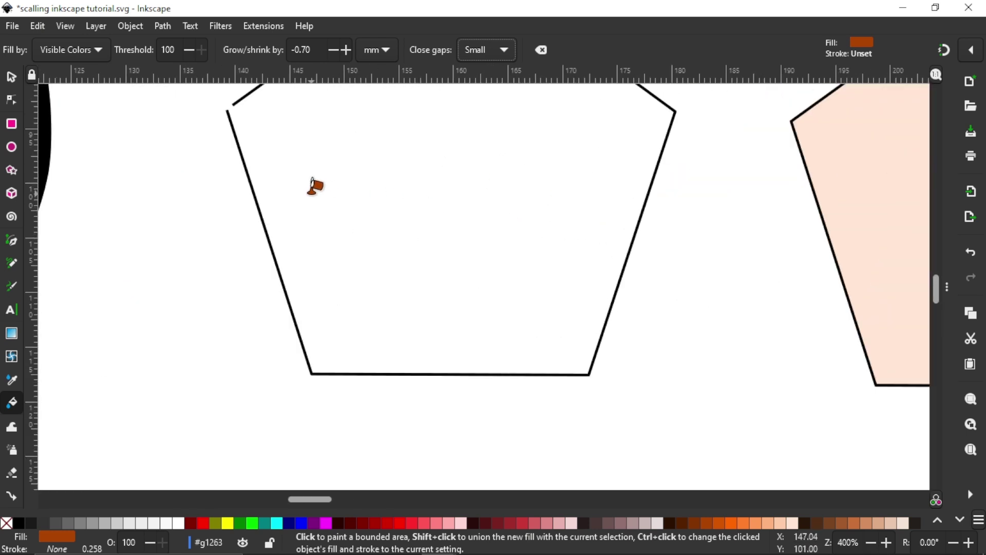
pyautogui.scroll(1, 249, 287)
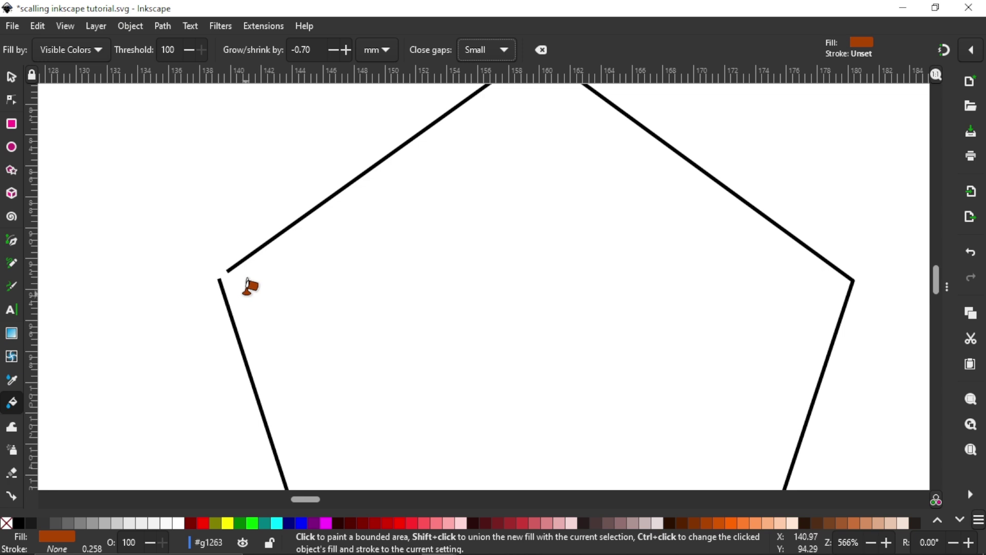
pyautogui.scroll(2, 249, 286)
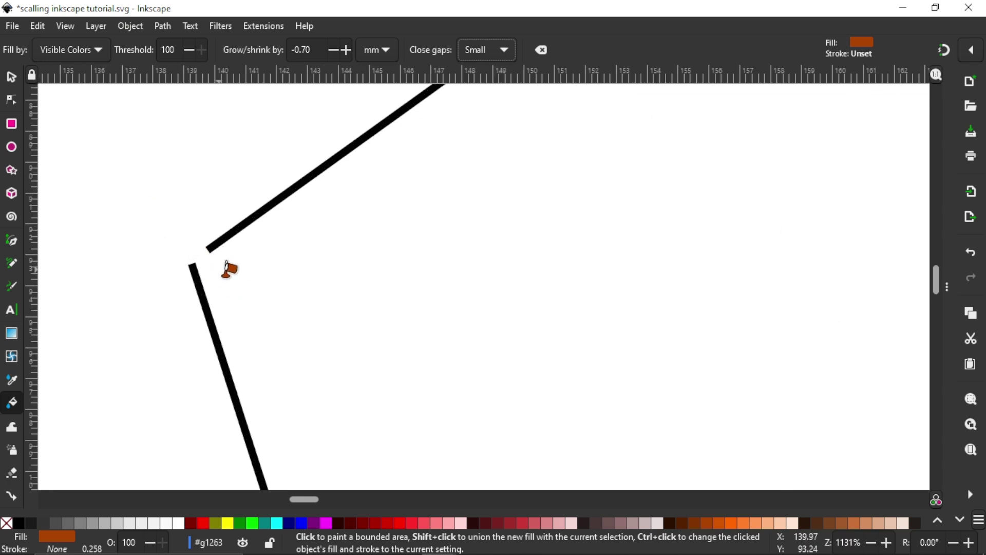
# - Set Close gaps back to None and try to fill the open pentagon with brown
pyautogui.click(473, 50)
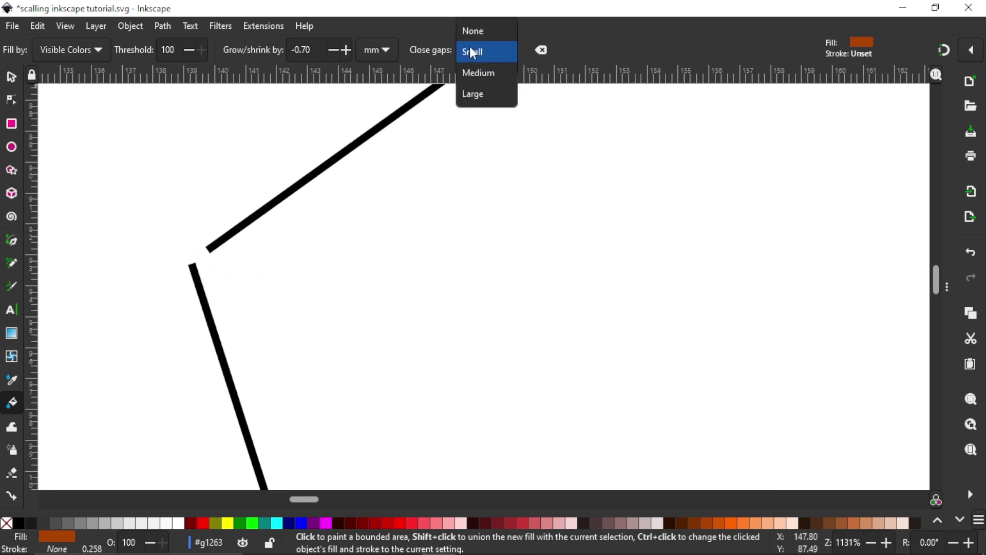
pyautogui.click(473, 32)
pyautogui.scroll(-5, 505, 258)
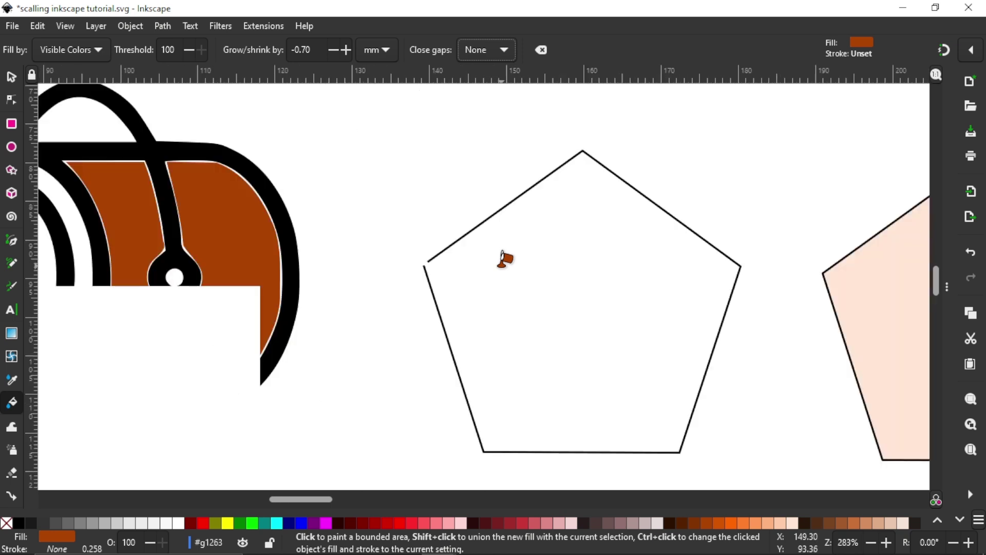
pyautogui.click(553, 283)
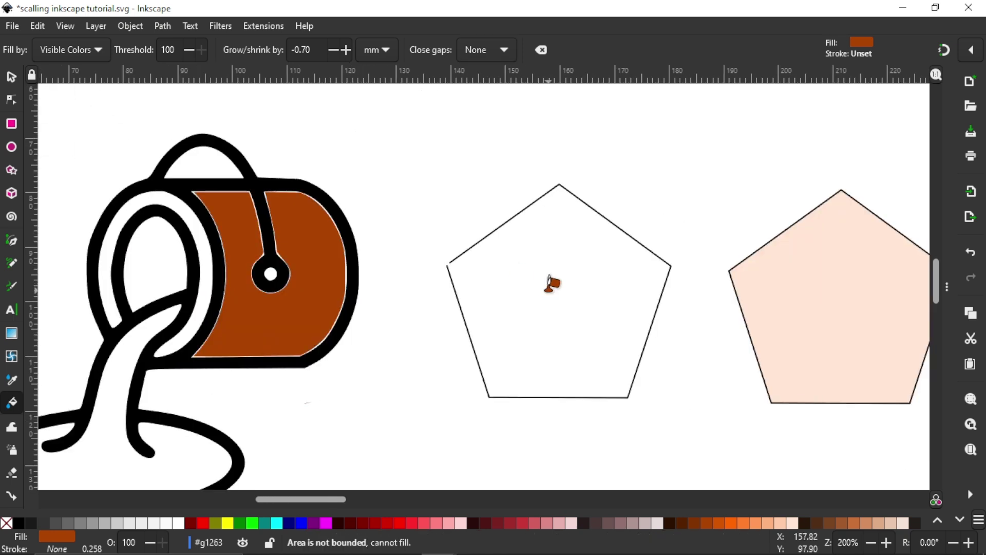
pyautogui.click(549, 285)
# - Set Close gaps to Small and try to fill the open pentagon with brown
pyautogui.click(466, 53)
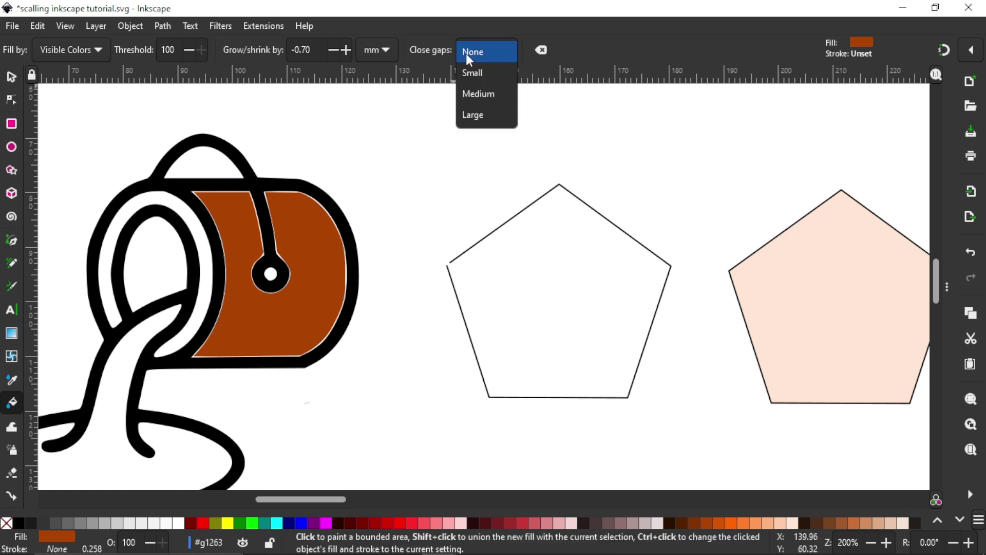
pyautogui.click(470, 78)
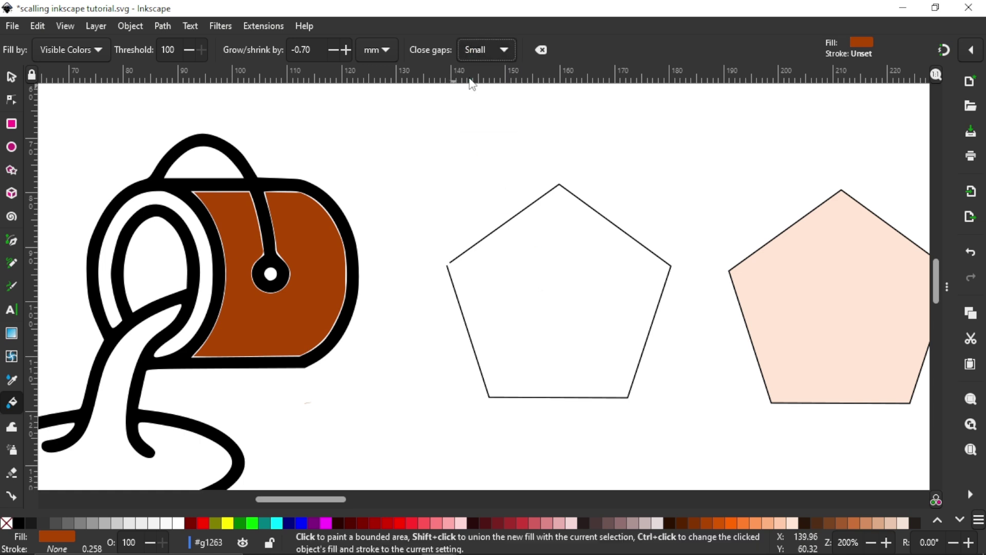
pyautogui.click(548, 302)
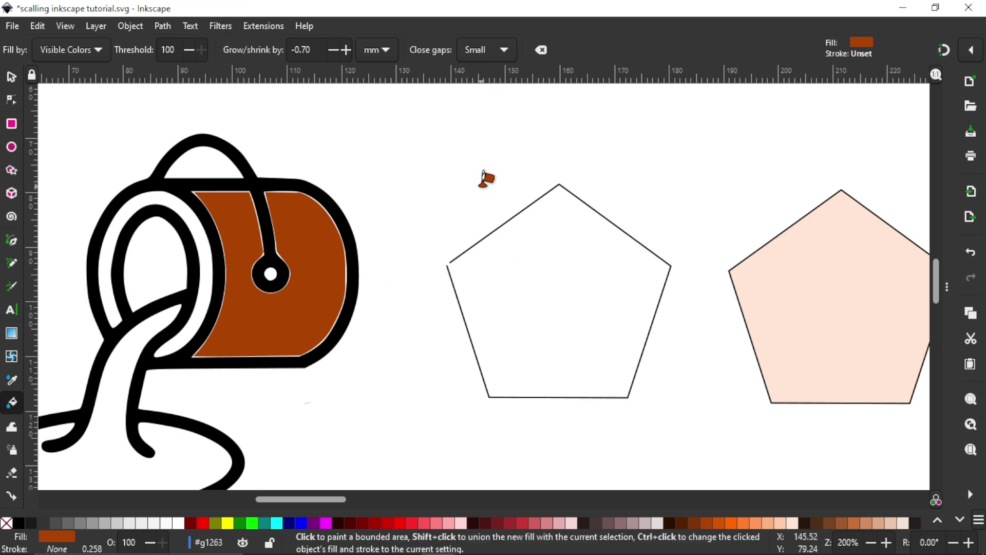
# - Set Close gaps to Medium, fill the open pentagon with brown, and undo the fill
pyautogui.click(471, 48)
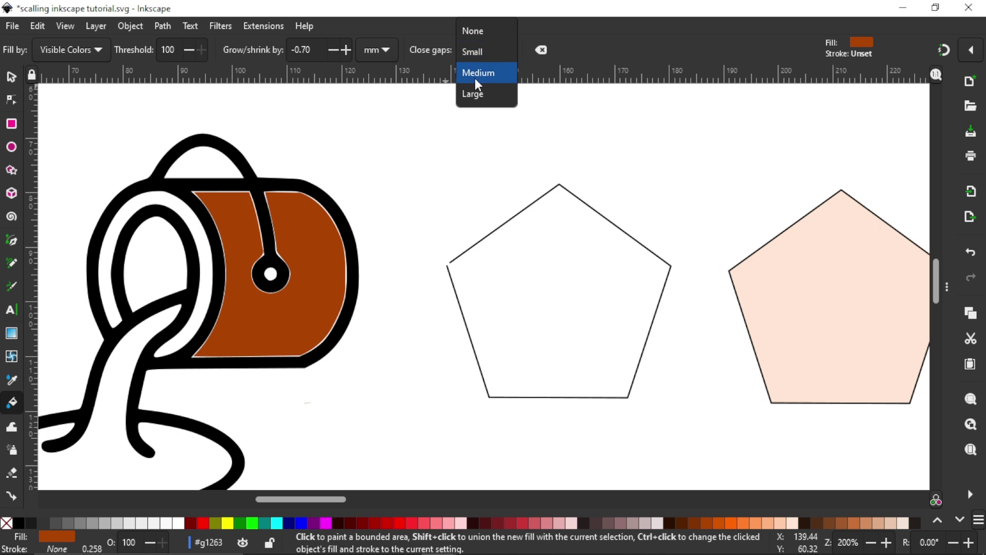
pyautogui.click(475, 78)
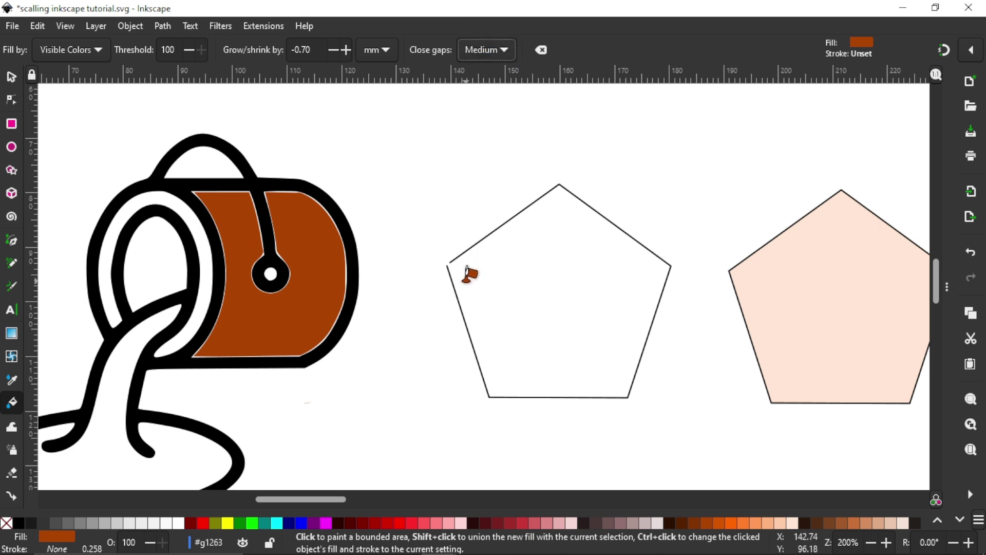
pyautogui.keyDown('ctrl'); pyautogui.scroll(2, 475, 276); pyautogui.keyUp('ctrl')
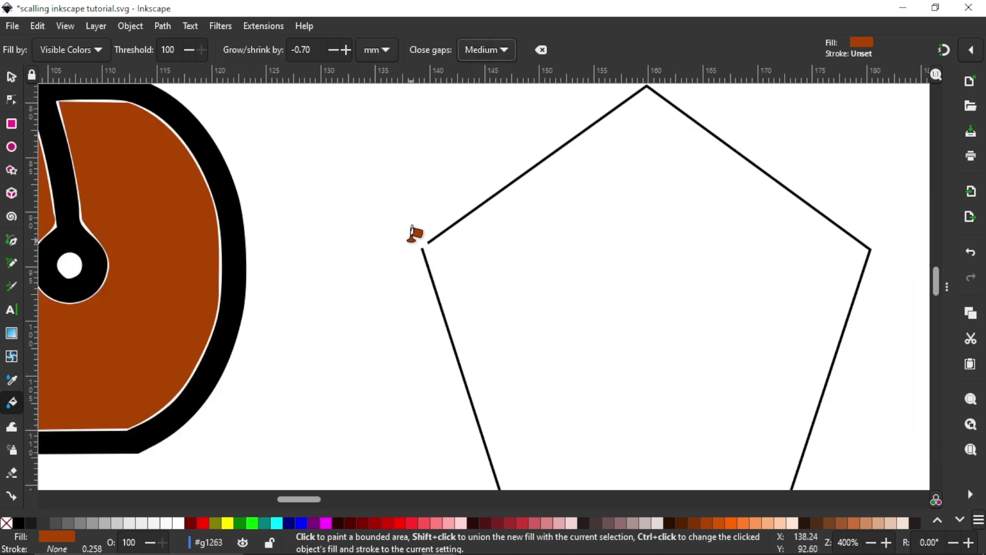
pyautogui.keyDown('ctrl'); pyautogui.scroll(-1, 521, 286); pyautogui.keyUp('ctrl')
pyautogui.keyDown('ctrl'); pyautogui.scroll(-2, 522, 286); pyautogui.keyUp('ctrl')
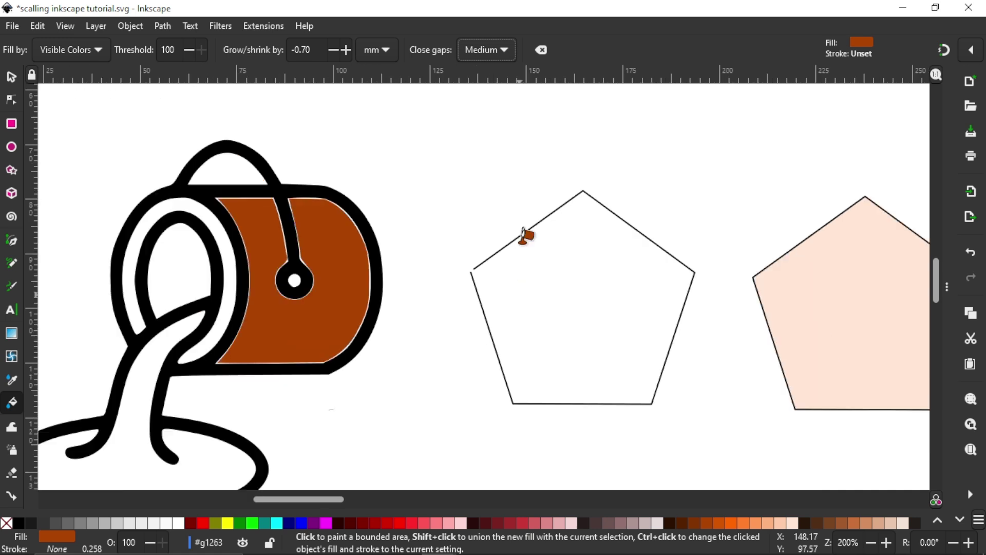
pyautogui.click(566, 300)
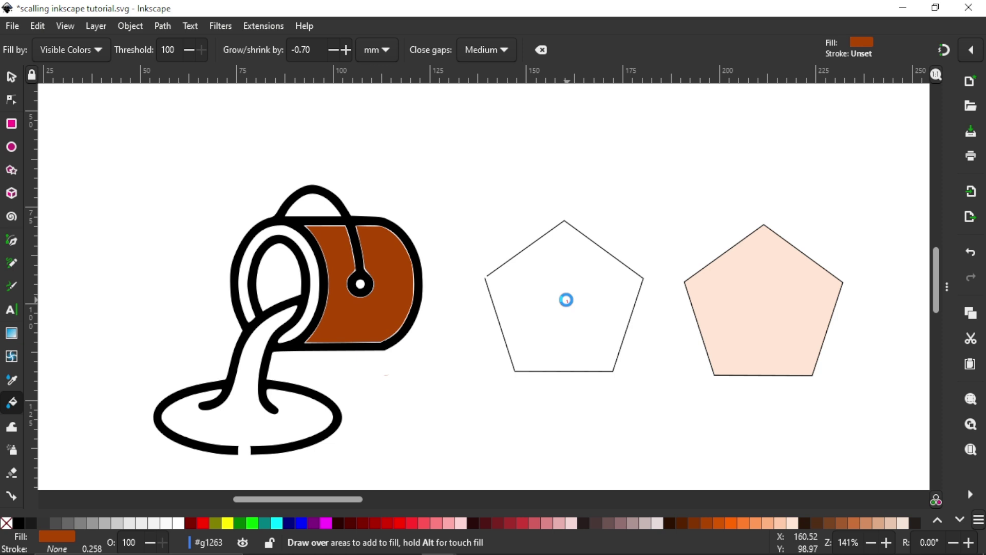
pyautogui.hotkey('ctrl', 'z')
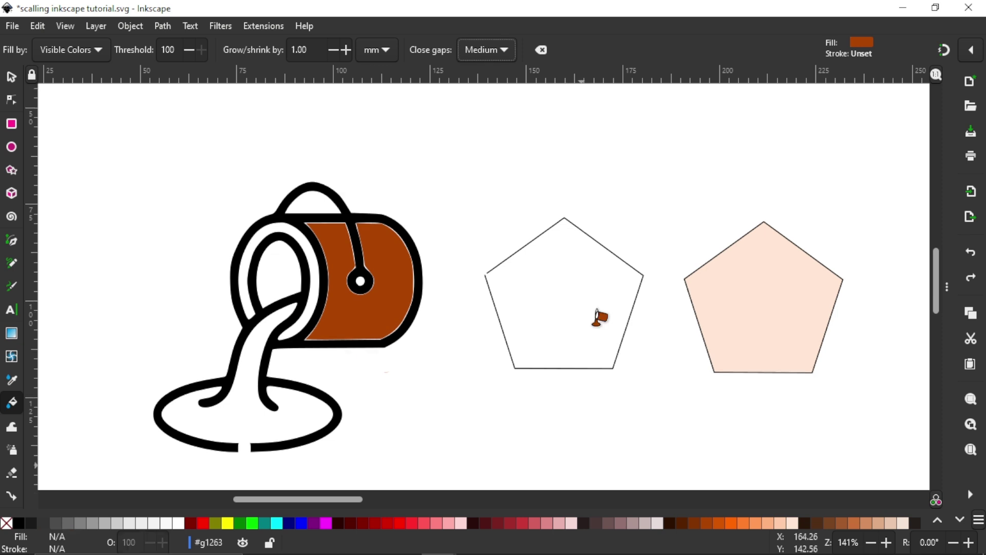
# - Set Close gaps to Large, fill the open pentagon with brown, and inspect the fill at the gap in its outline
pyautogui.click(492, 50)
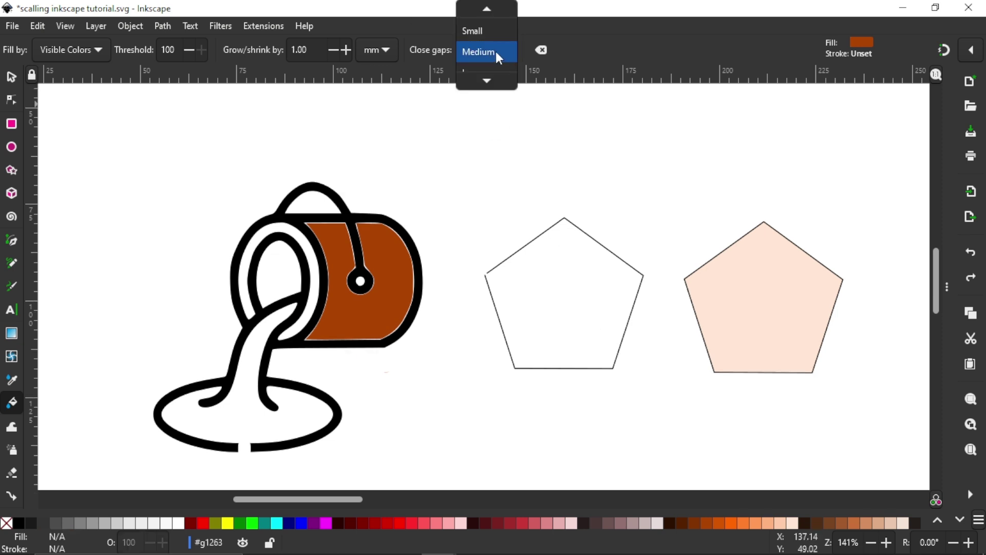
pyautogui.click(489, 62)
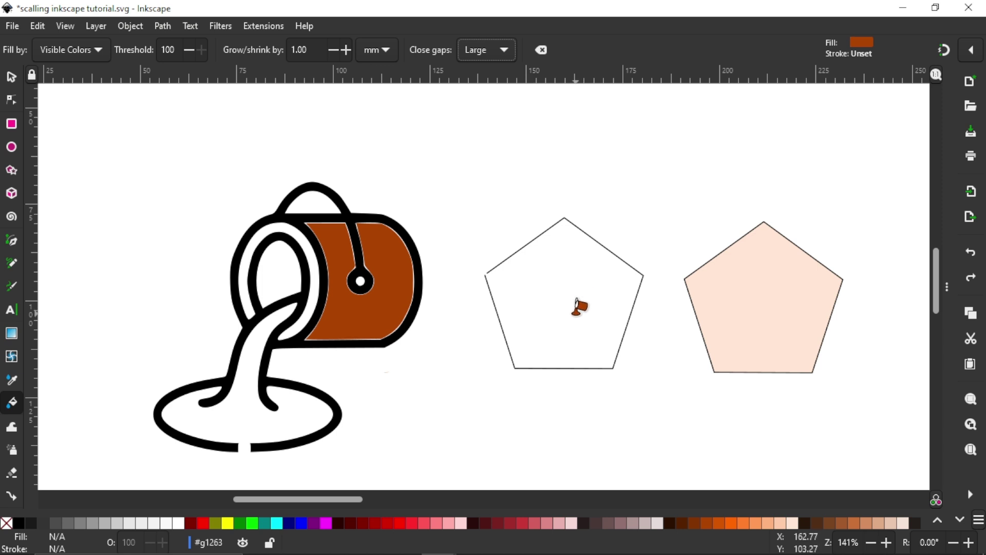
pyautogui.keyDown('ctrl'); pyautogui.scroll(2, 577, 306); pyautogui.keyUp('ctrl')
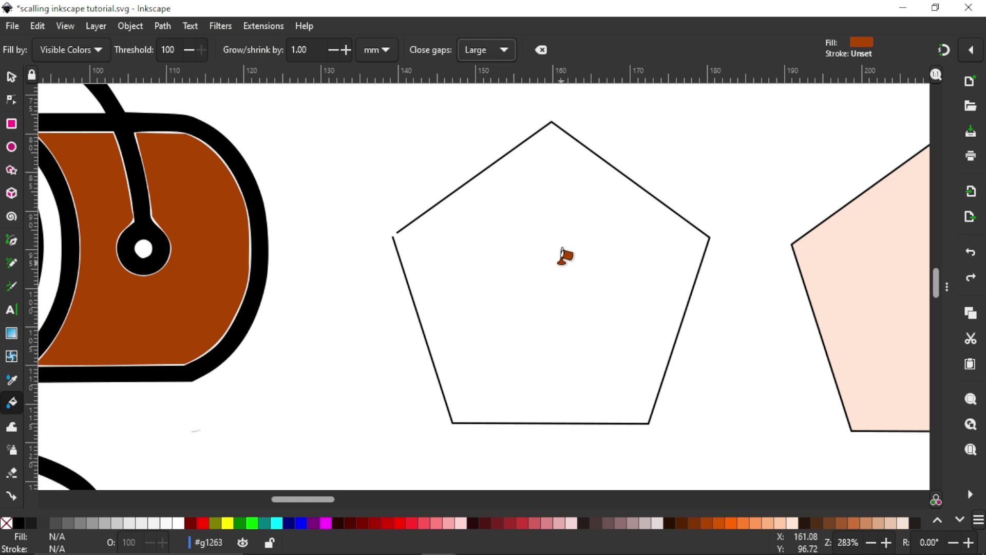
pyautogui.click(560, 262)
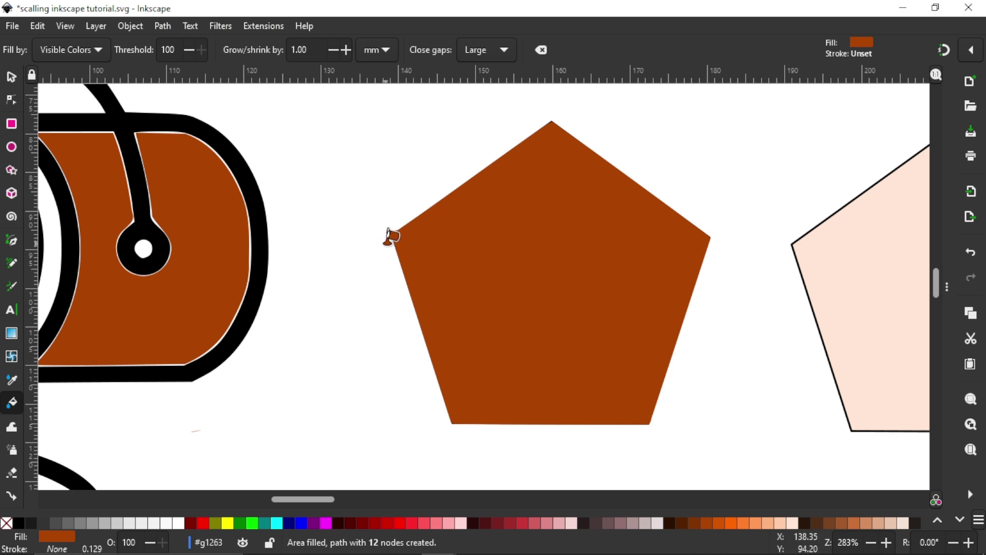
pyautogui.keyDown('ctrl'); pyautogui.scroll(2, 390, 235); pyautogui.keyUp('ctrl')
pyautogui.keyDown('ctrl'); pyautogui.scroll(4, 390, 235); pyautogui.keyUp('ctrl')
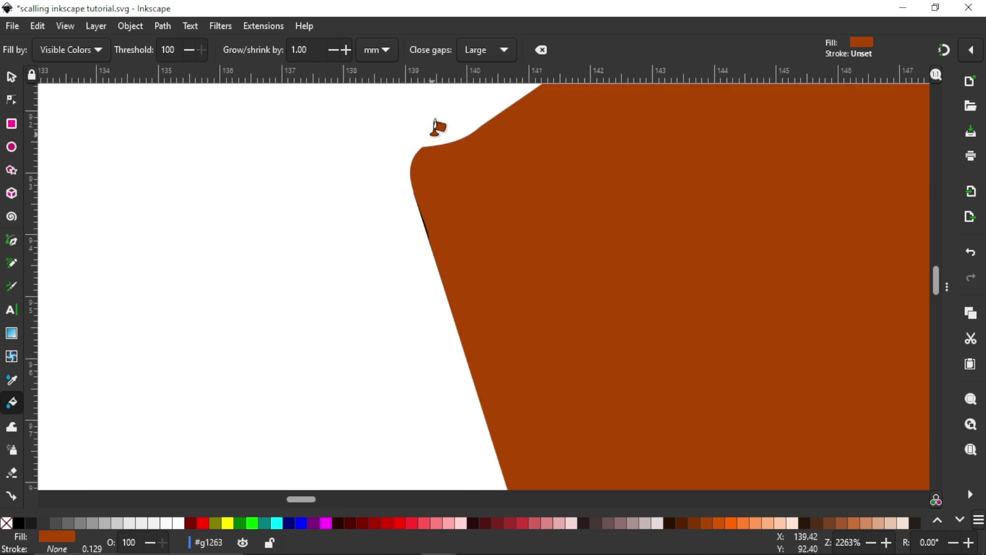
pyautogui.keyDown('ctrl'); pyautogui.scroll(-5, 242, 212); pyautogui.keyUp('ctrl')
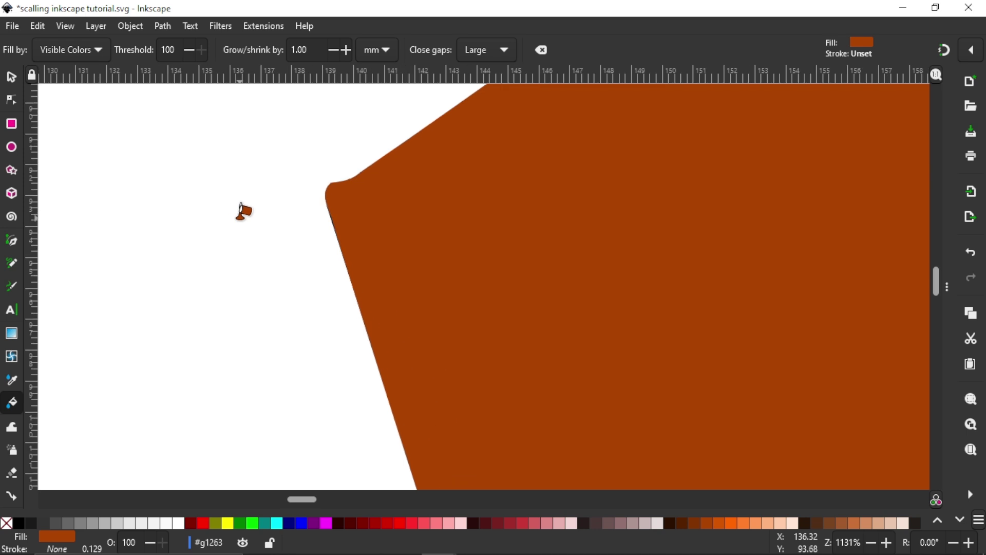
pyautogui.keyDown('ctrl'); pyautogui.scroll(-4, 242, 211); pyautogui.keyUp('ctrl')
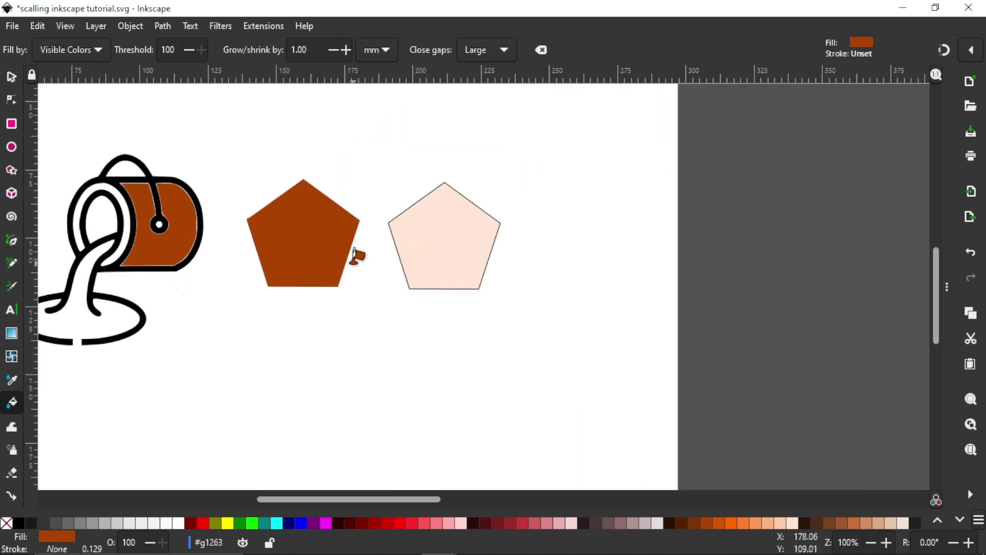
pyautogui.hscroll(-5, 357, 260)
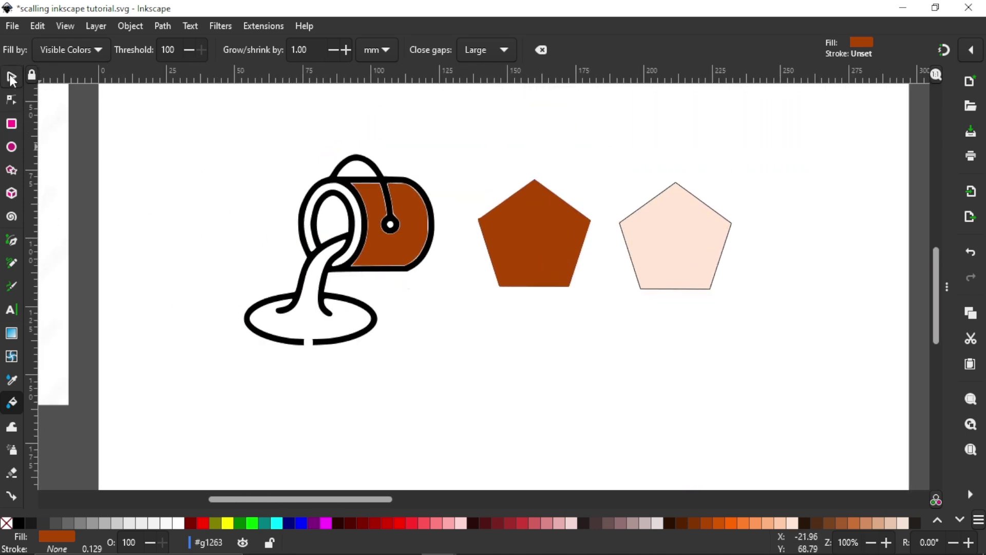